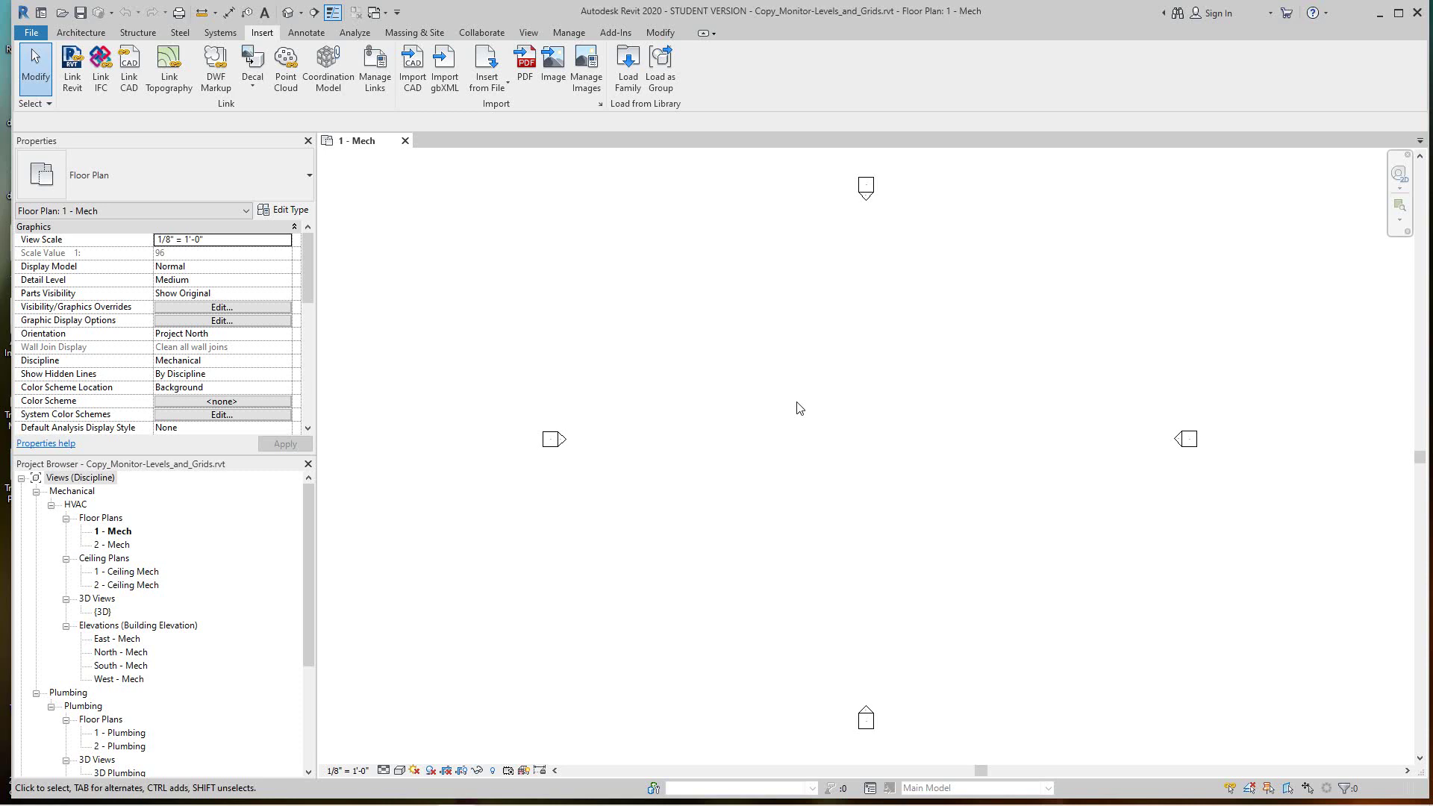
Begin linking ArchitectModel.rvt, then cancel without linking anything.
scroll(799, 408, "down", 1)
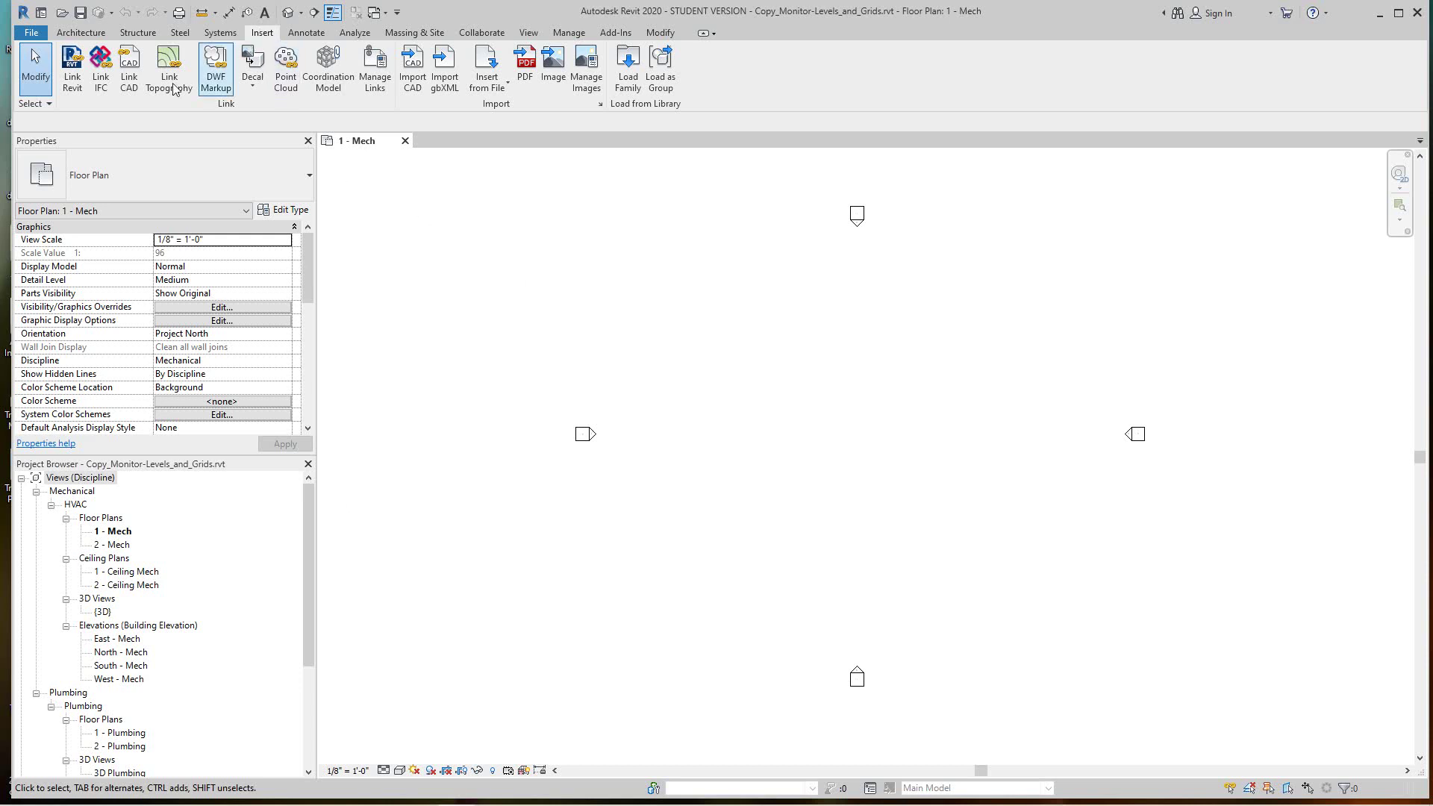
left_click(74, 67)
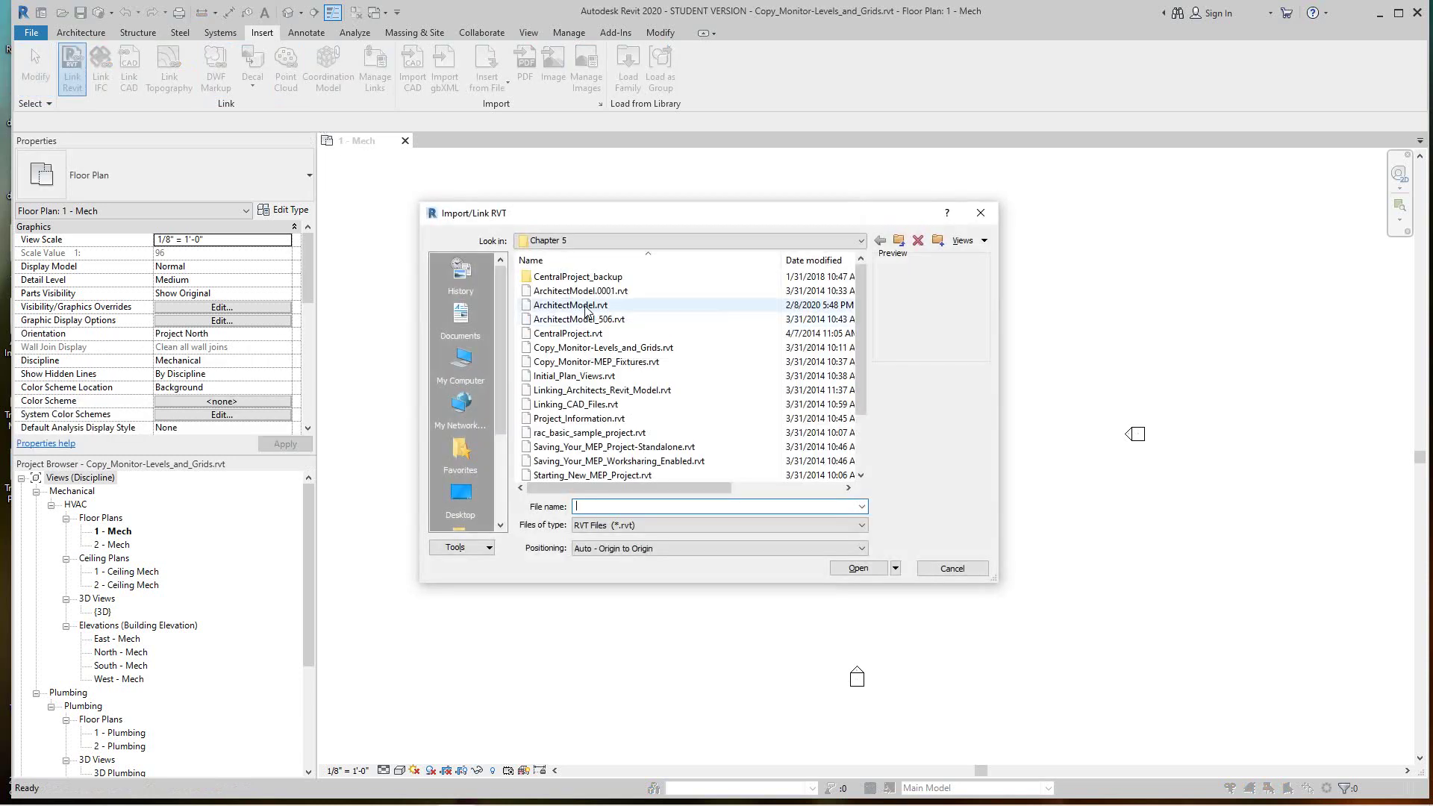
left_click(587, 307)
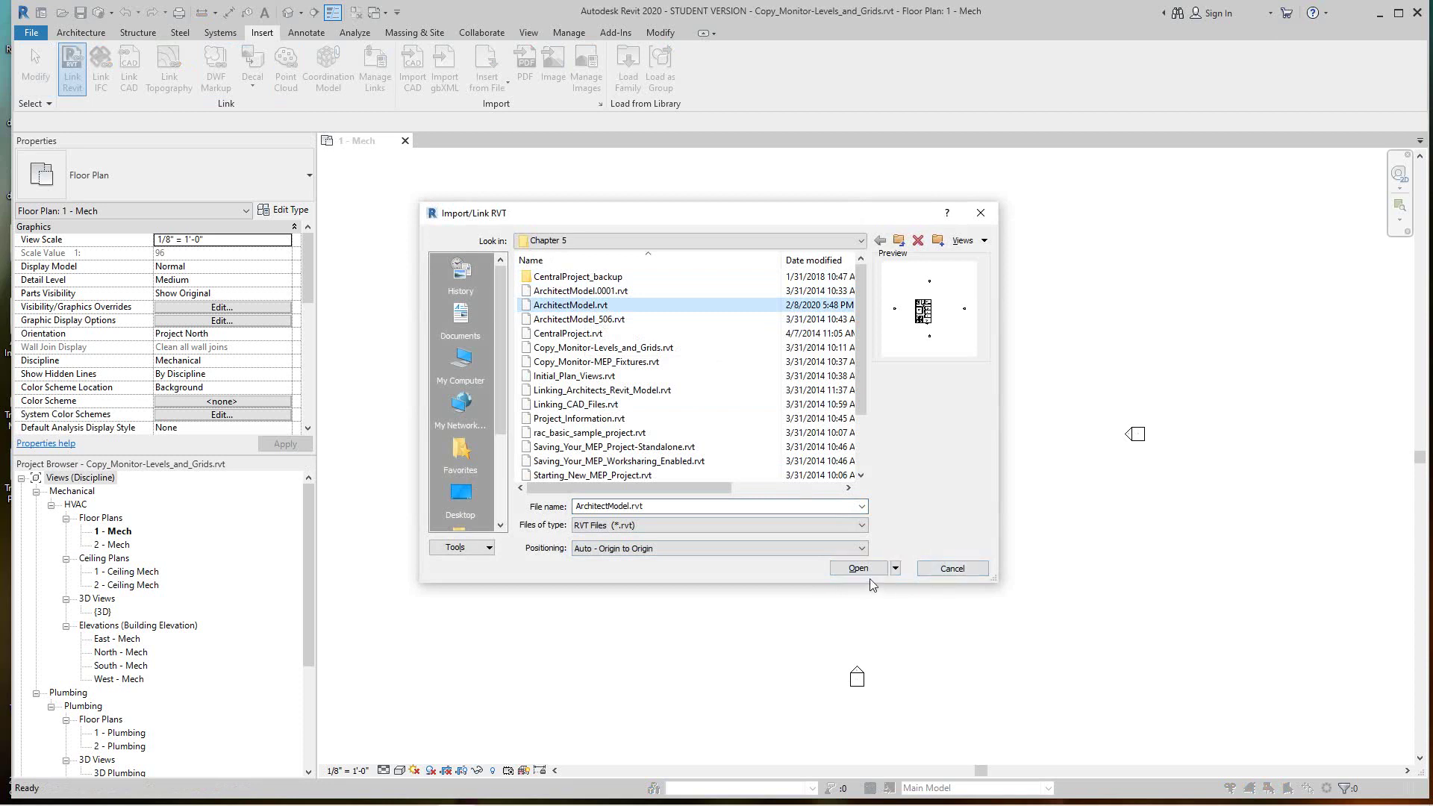
left_click(950, 570)
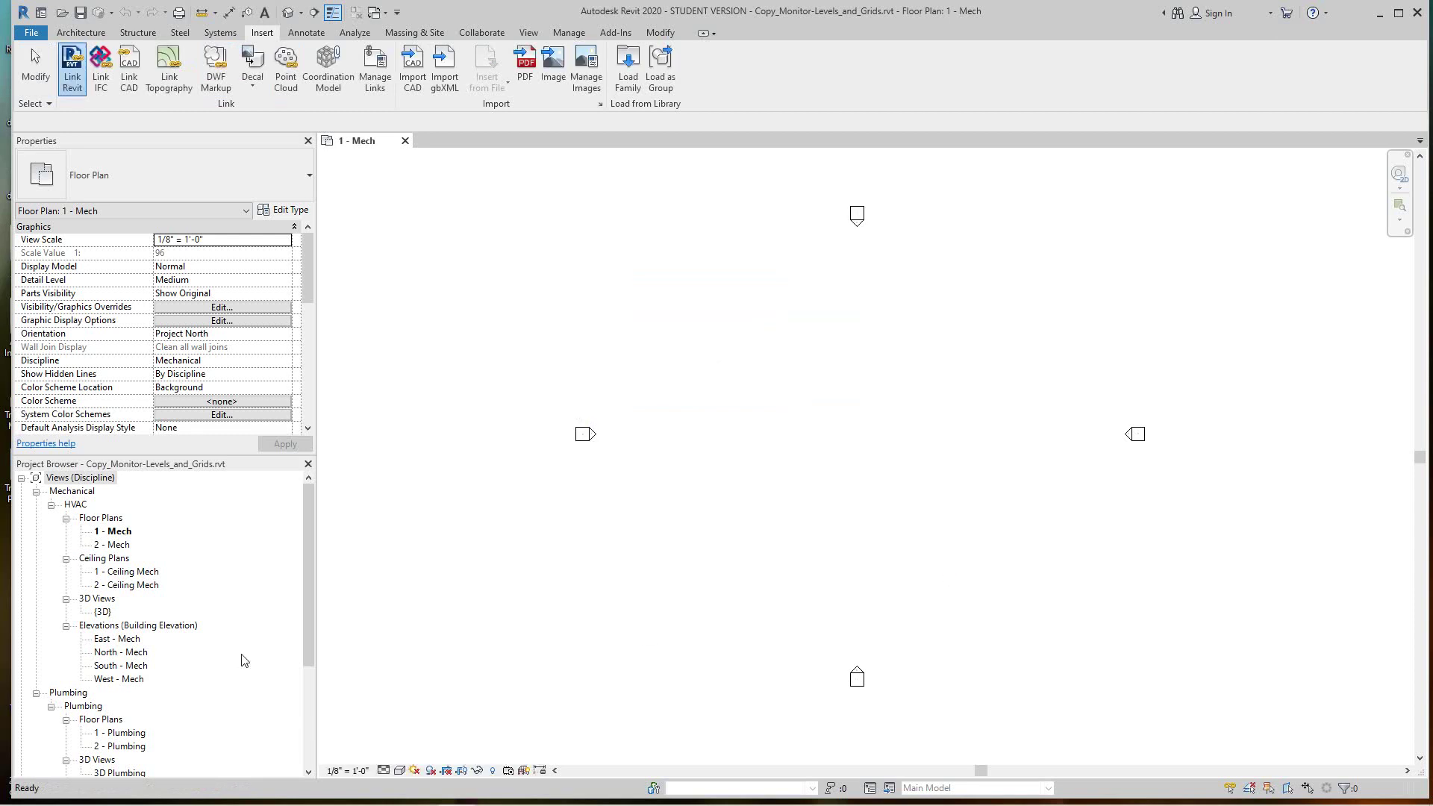
scroll(135, 715, "down", 1)
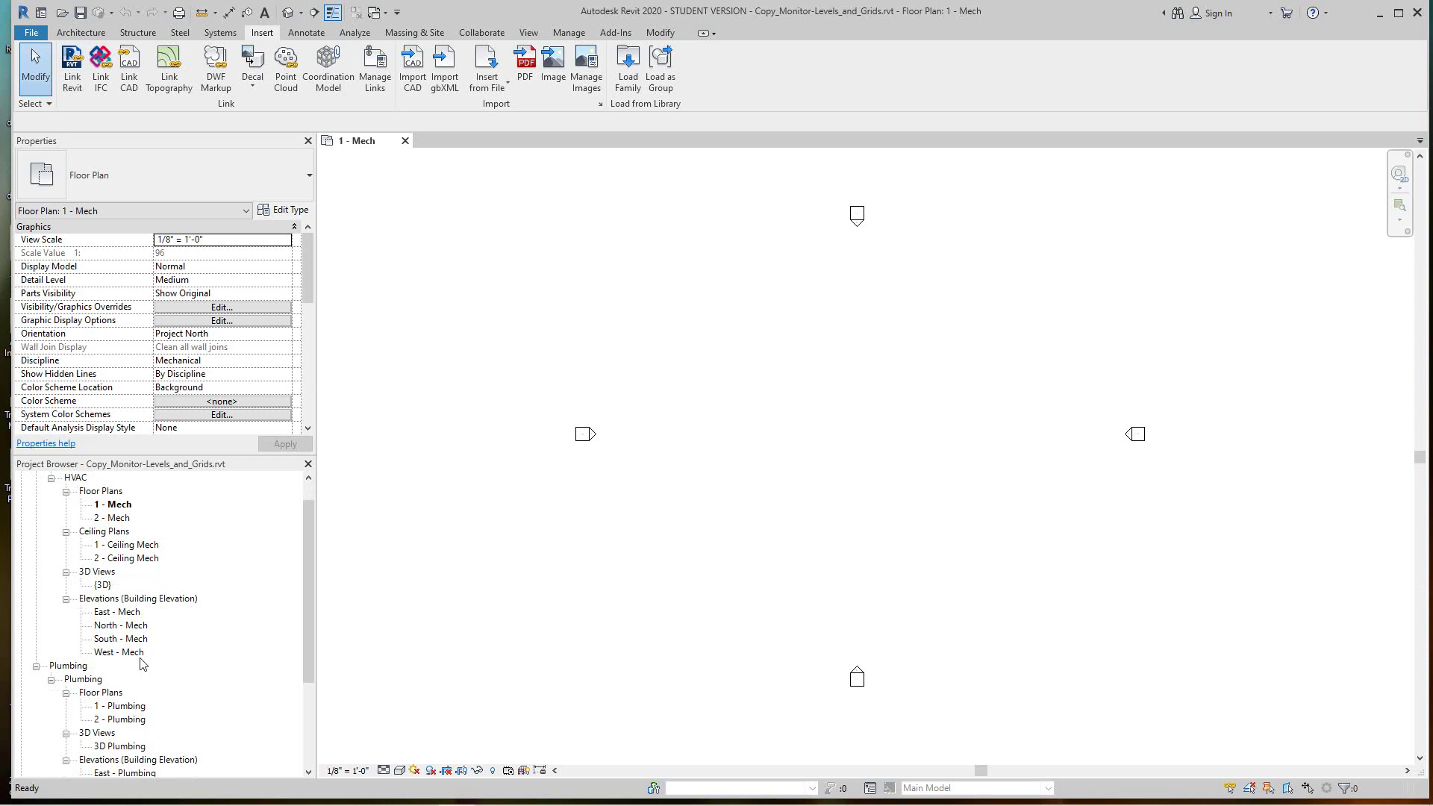
Inspect the Level 1 and Level 2 heads in the East - Mech elevation, then return to 1 - Mech.
double_click(135, 613)
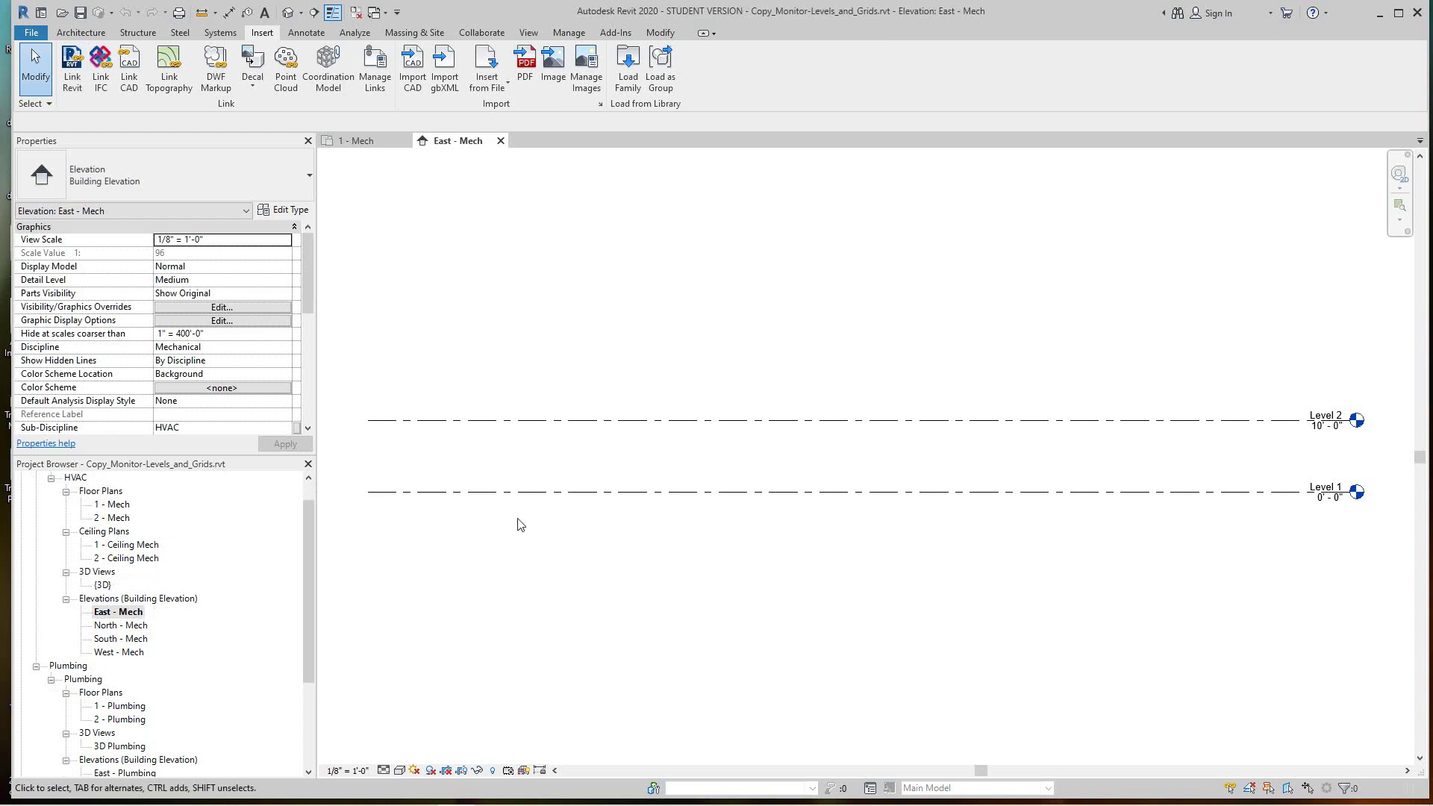
scroll(932, 440, "down", 2)
middle_click_drag(1188, 439, 1049, 471)
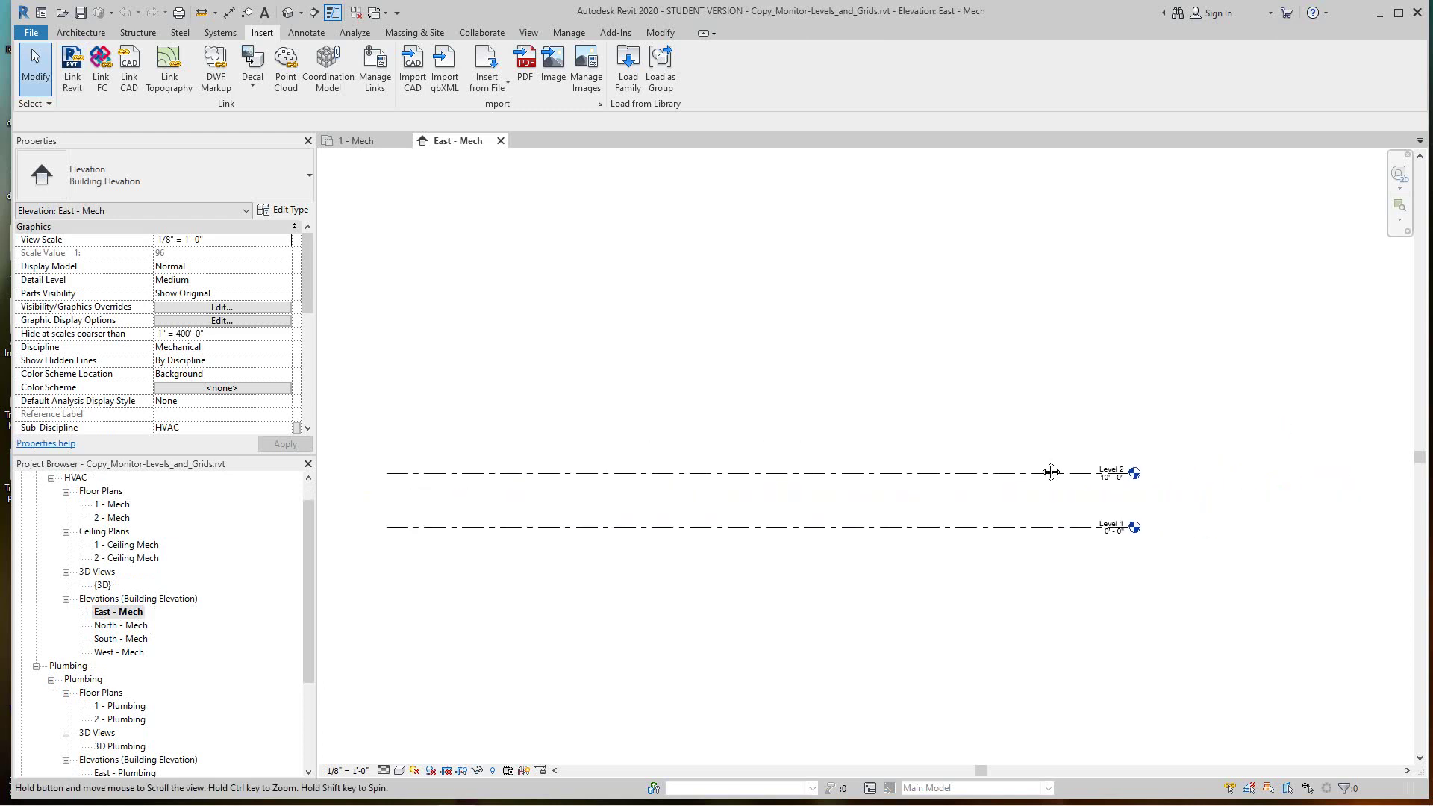
scroll(1043, 526, "up", 3)
middle_click_drag(1044, 526, 967, 457)
scroll(991, 508, "up", 3)
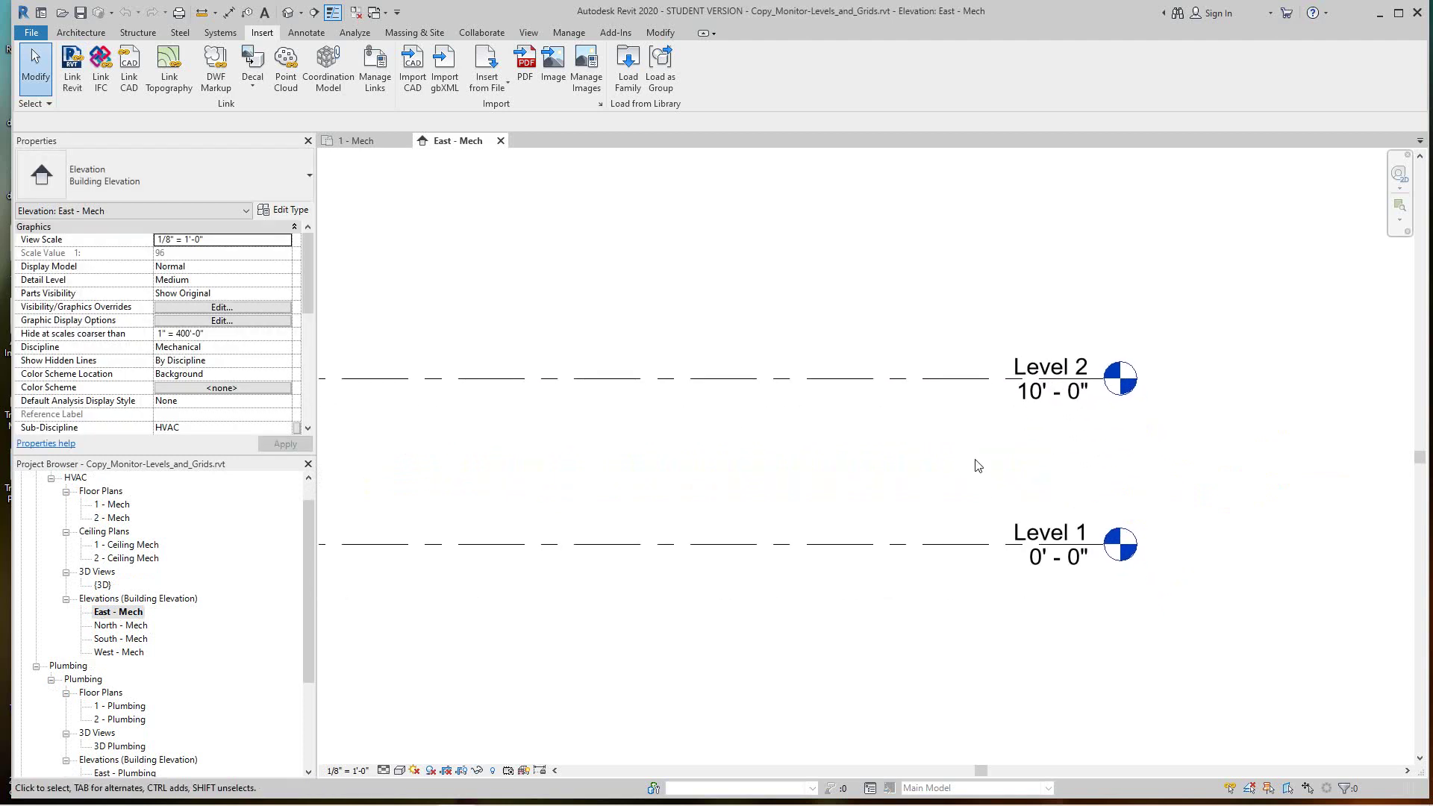
scroll(1033, 460, "up", 1)
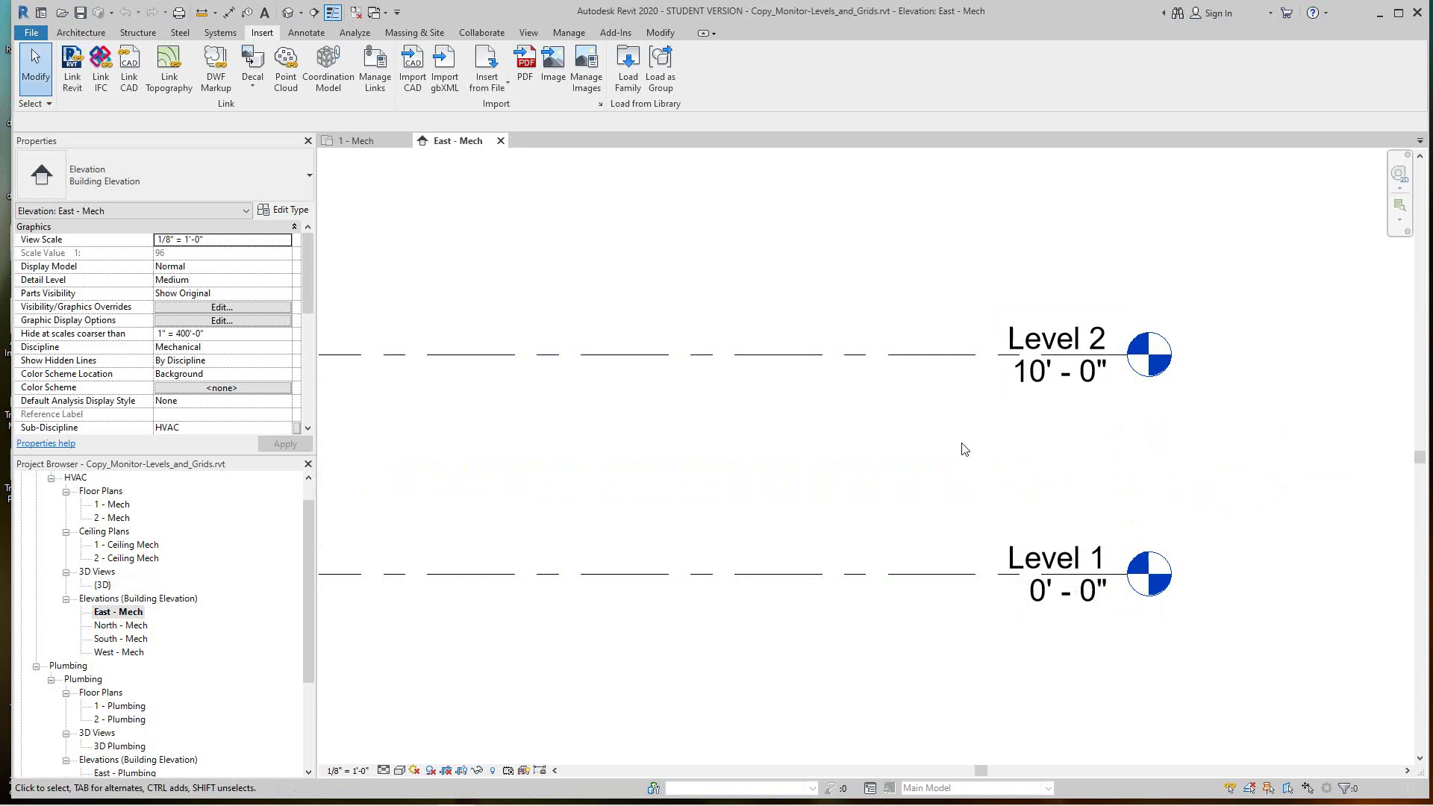
scroll(960, 450, "down", 3)
scroll(844, 448, "down", 3)
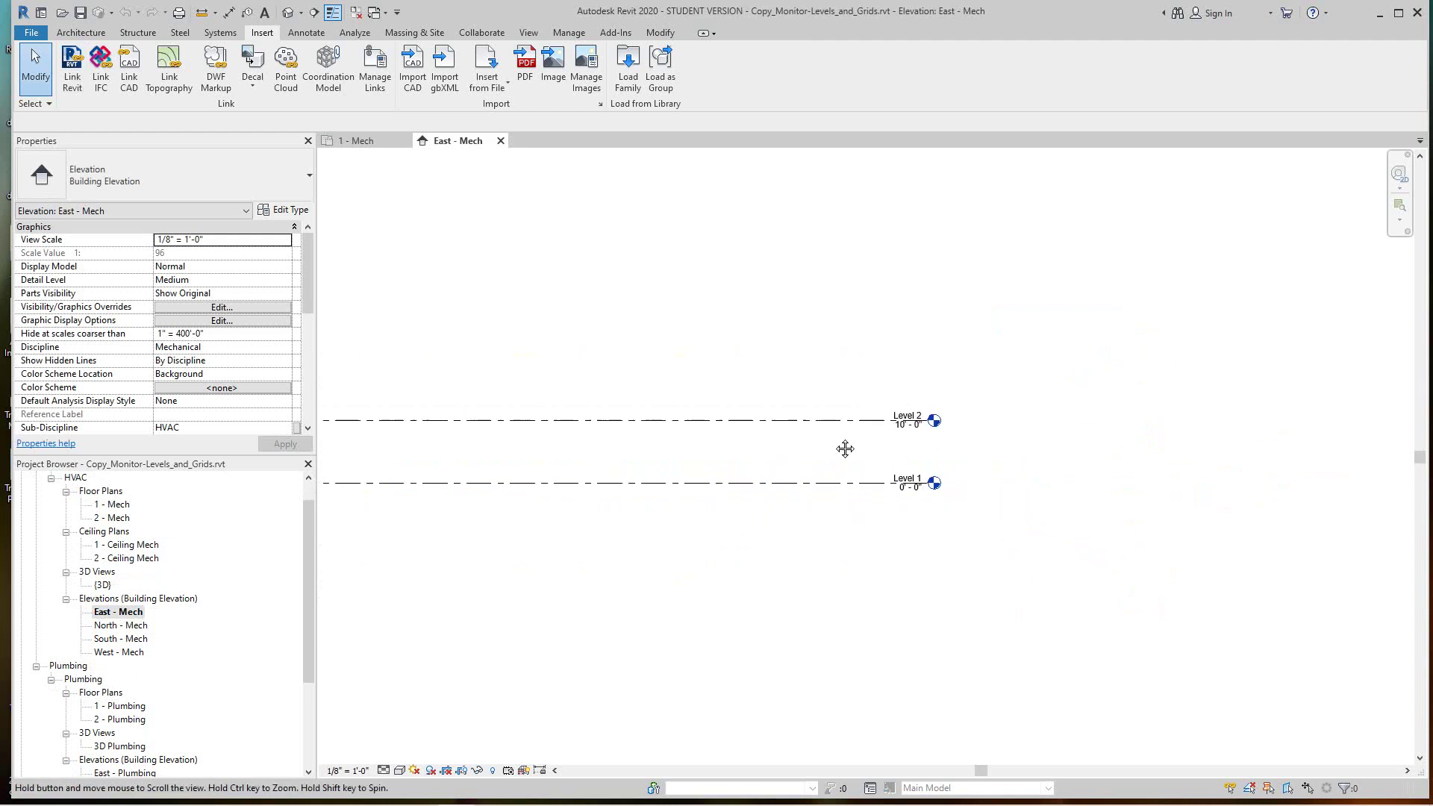
scroll(311, 570, "up", 1)
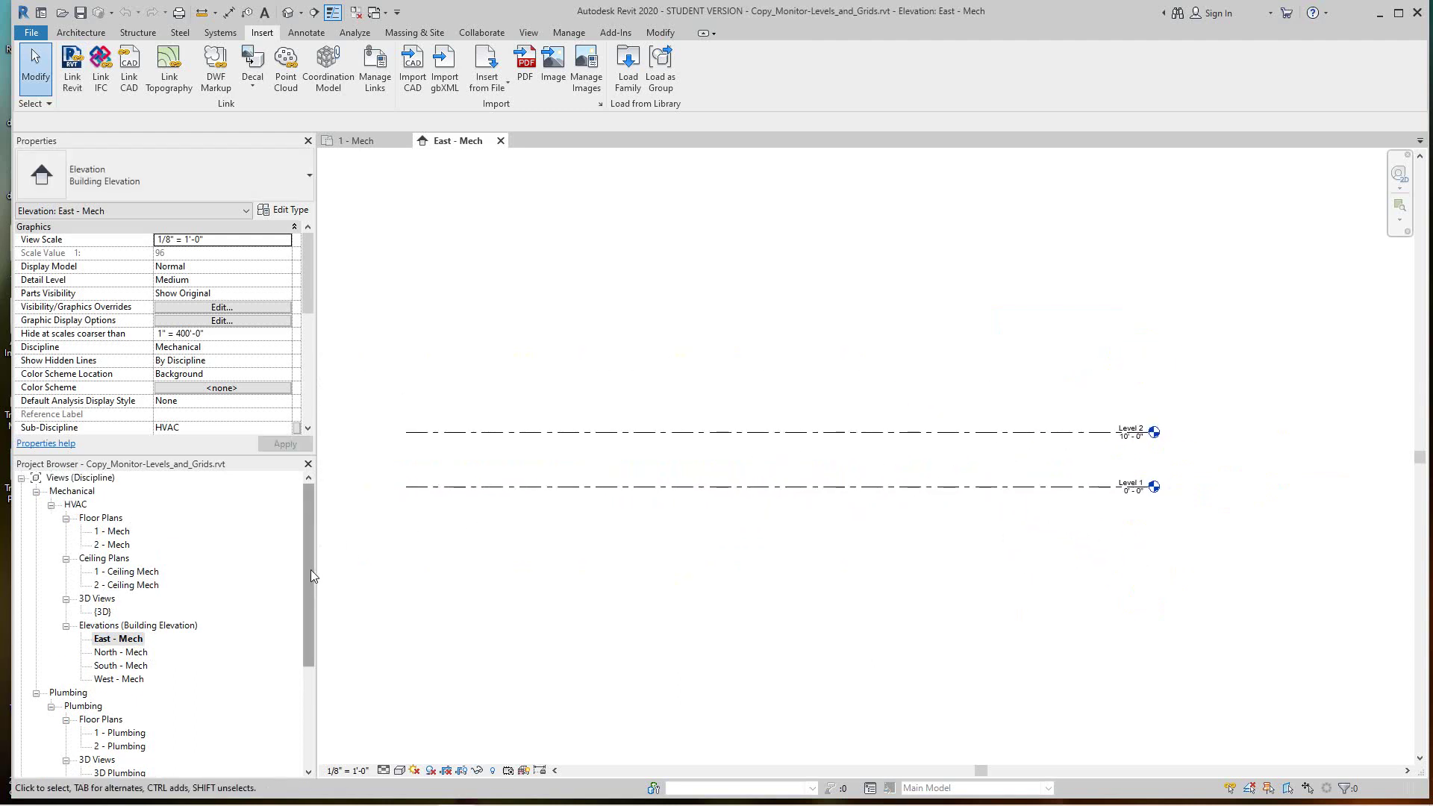
double_click(113, 532)
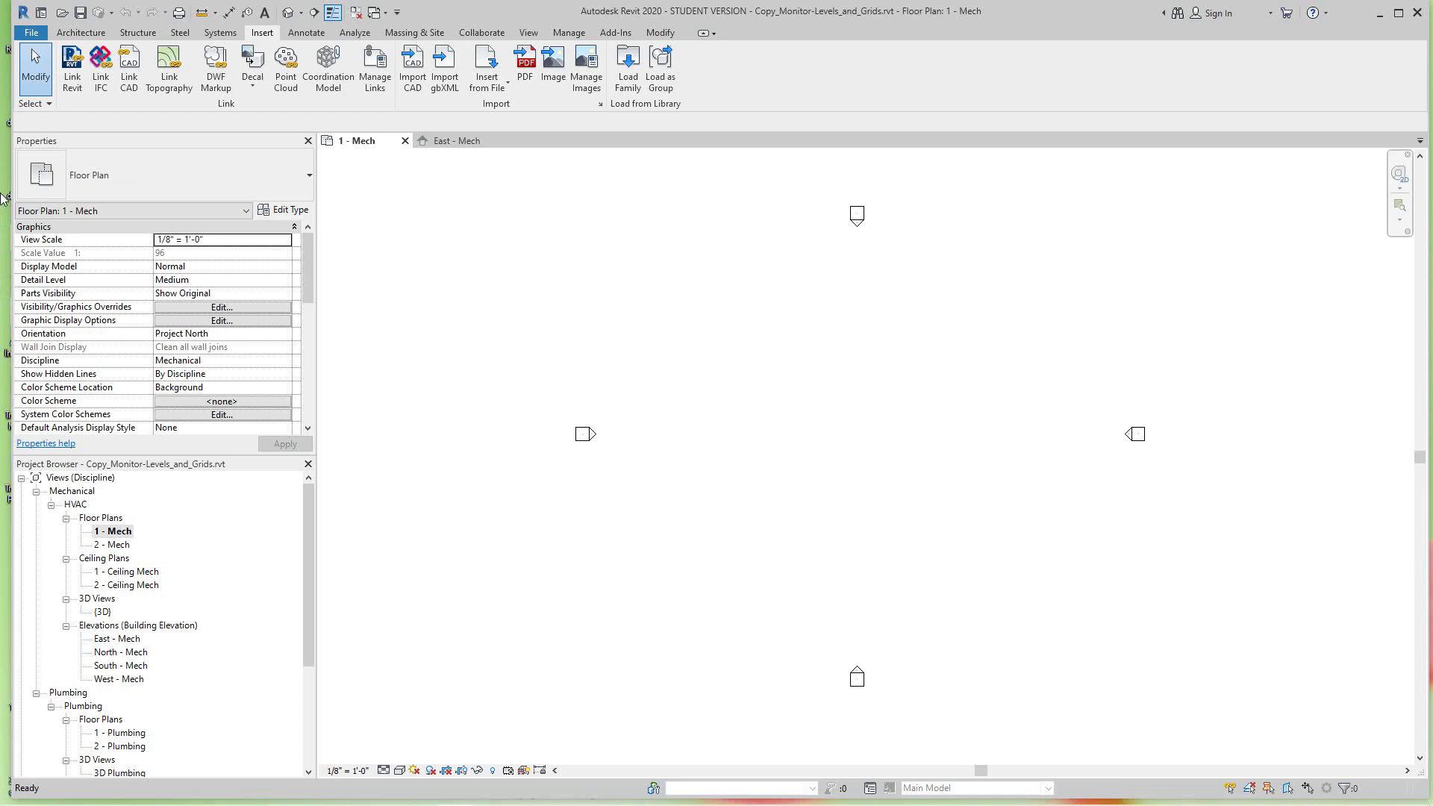
Link ArchitectModel.rvt Auto - Origin to Origin and centre the linked building in the 1 - Mech plan.
left_click(71, 78)
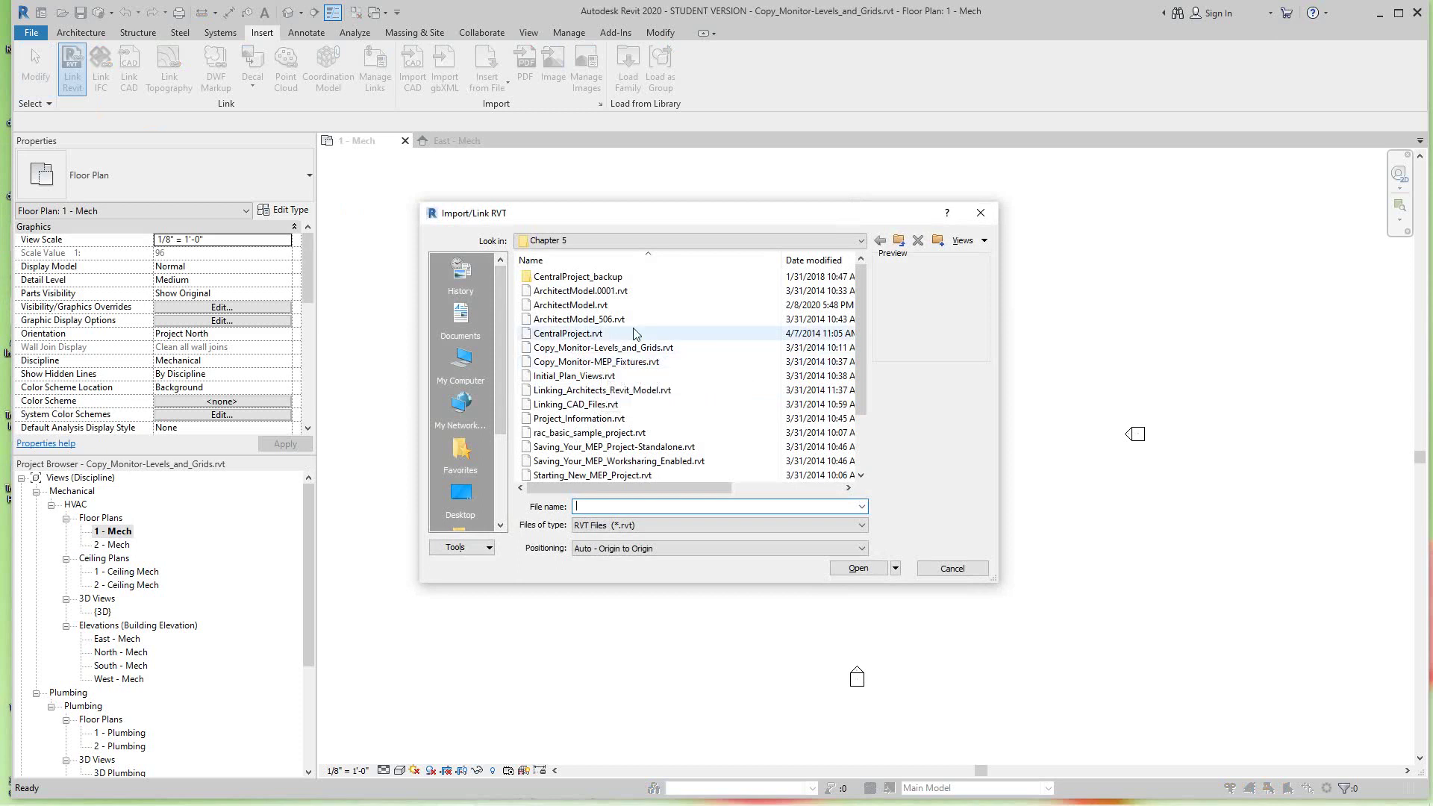
left_click(573, 308)
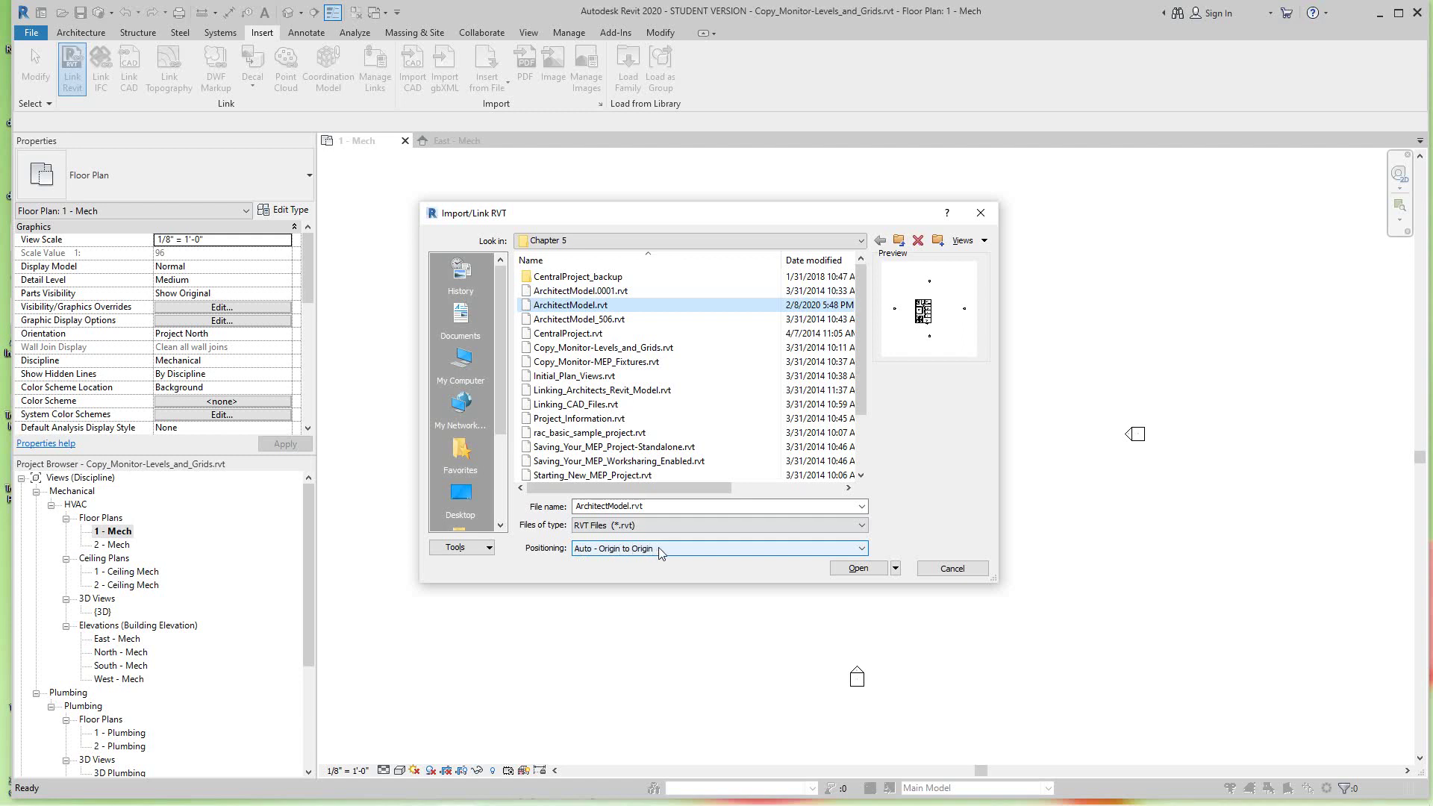
left_click(849, 572)
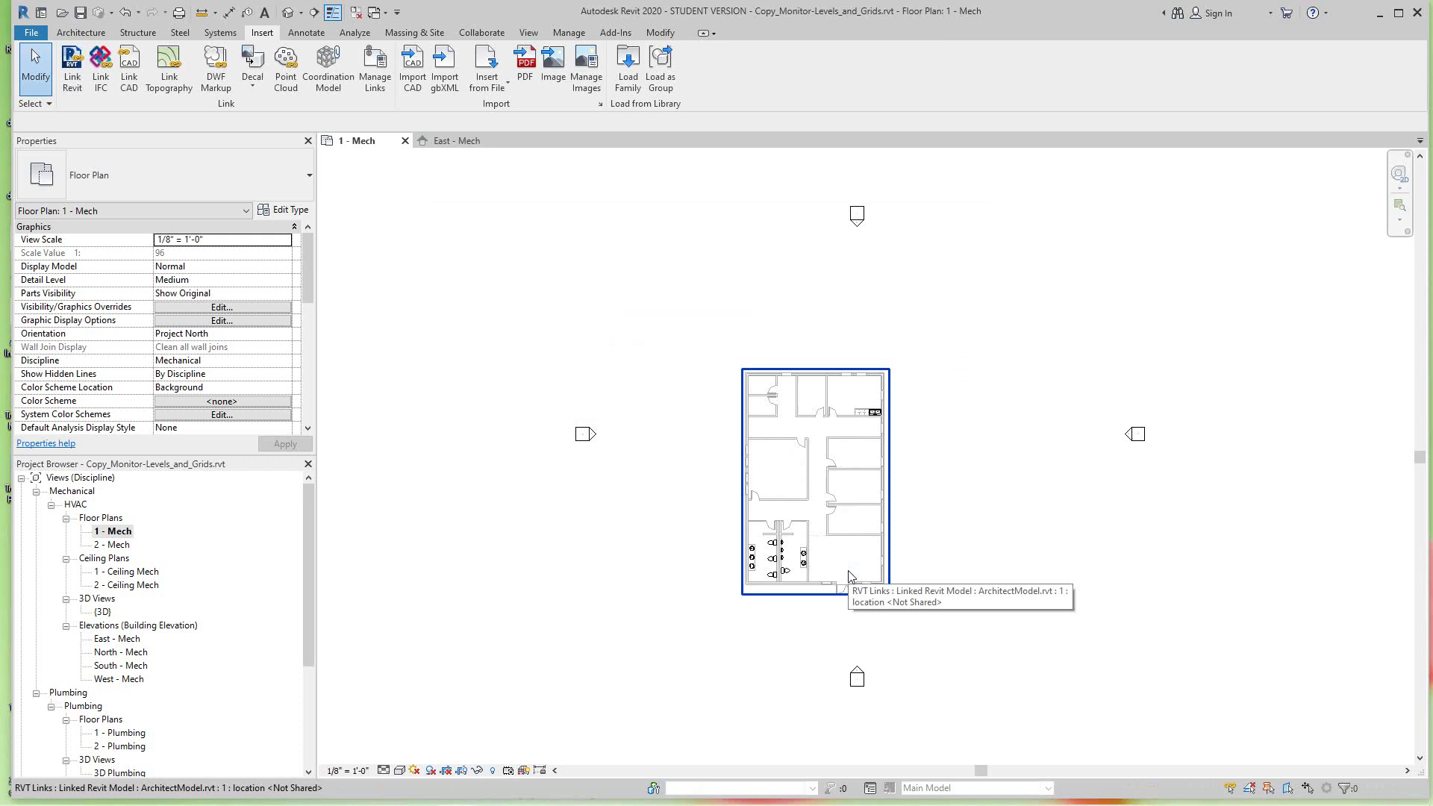
scroll(849, 576, "up", 2)
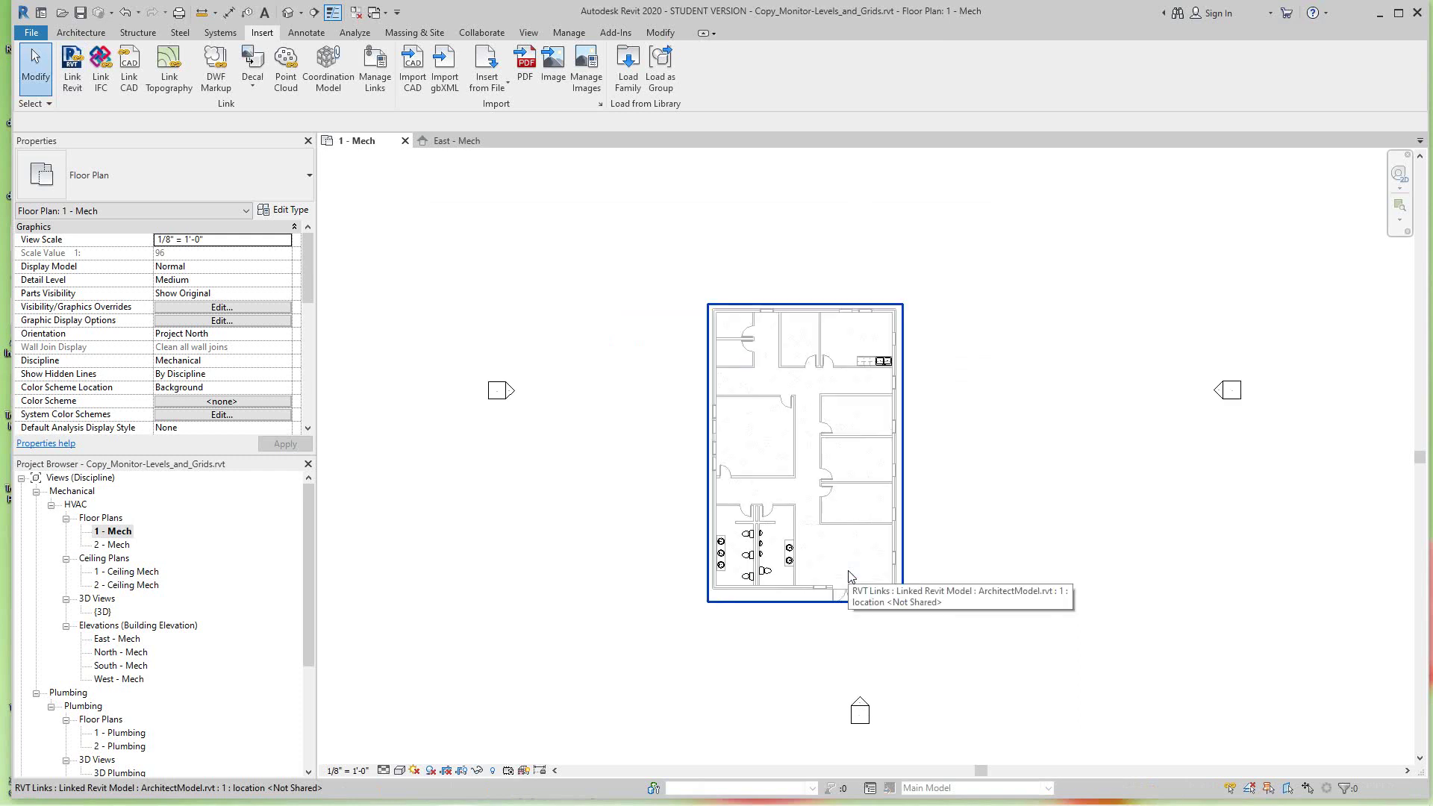
scroll(929, 497, "up", 1)
middle_click_drag(937, 502, 972, 502)
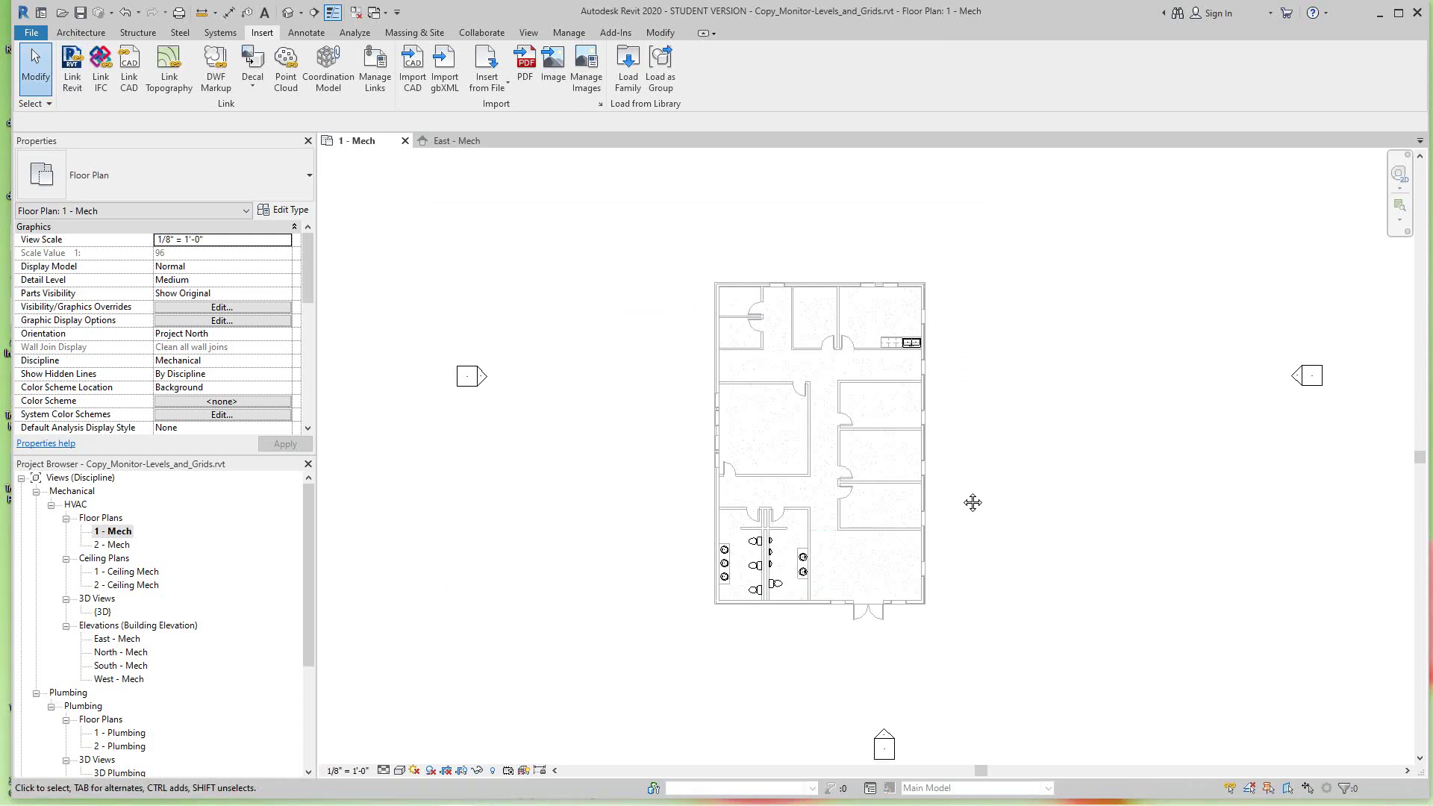
scroll(1036, 467, "up", 2)
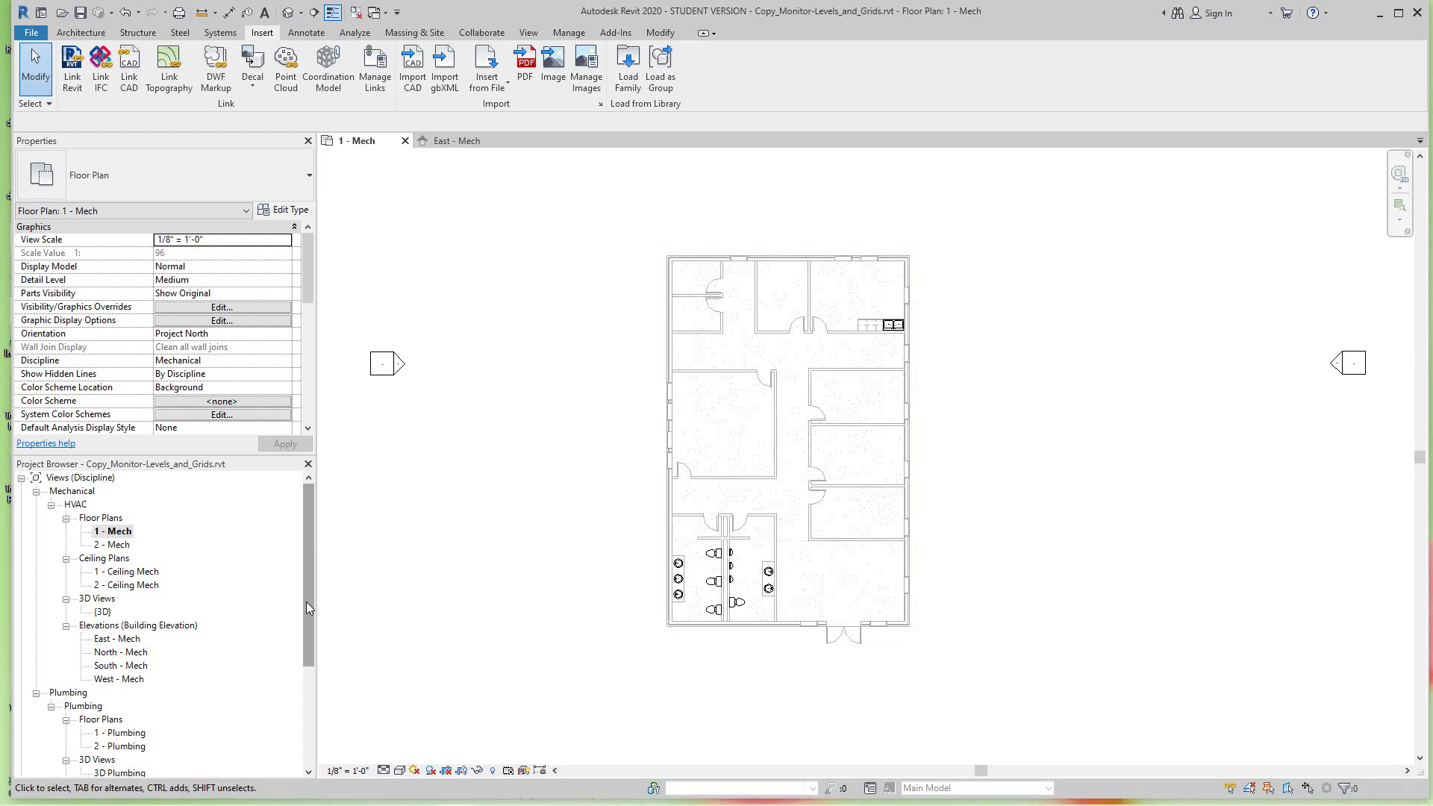
left_click(451, 147)
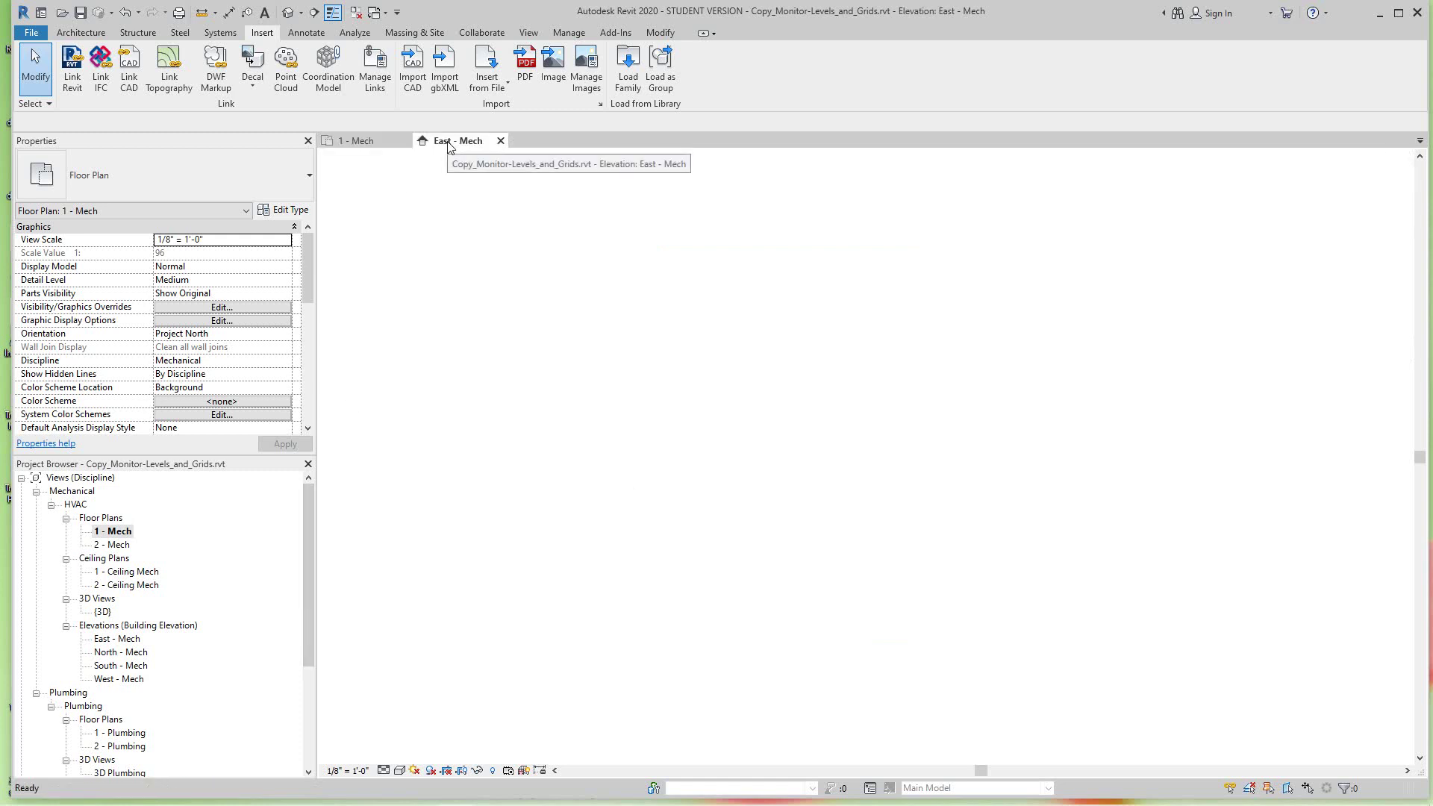
middle_click_drag(1114, 528, 1030, 559)
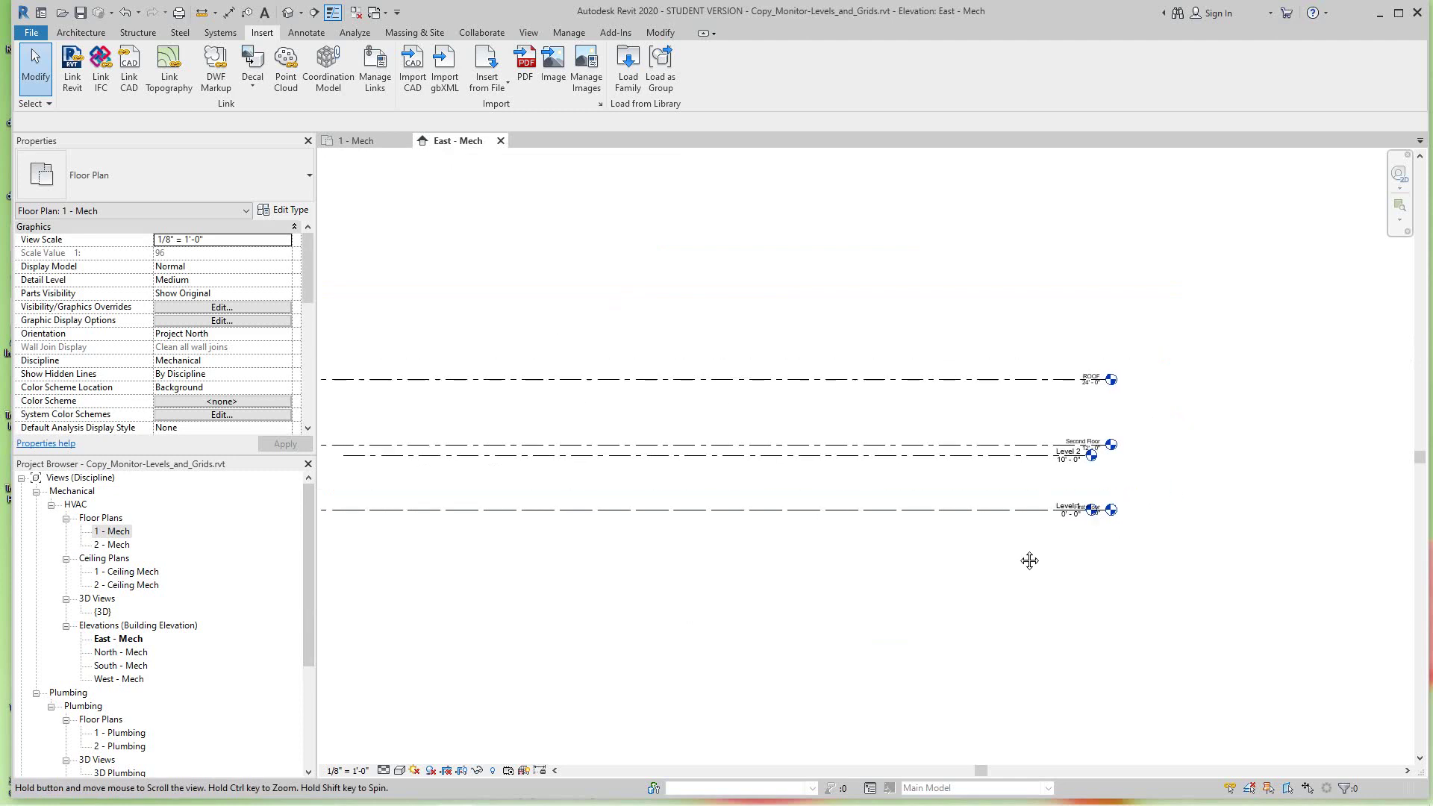
scroll(1050, 510, "up", 3)
scroll(1050, 511, "up", 2)
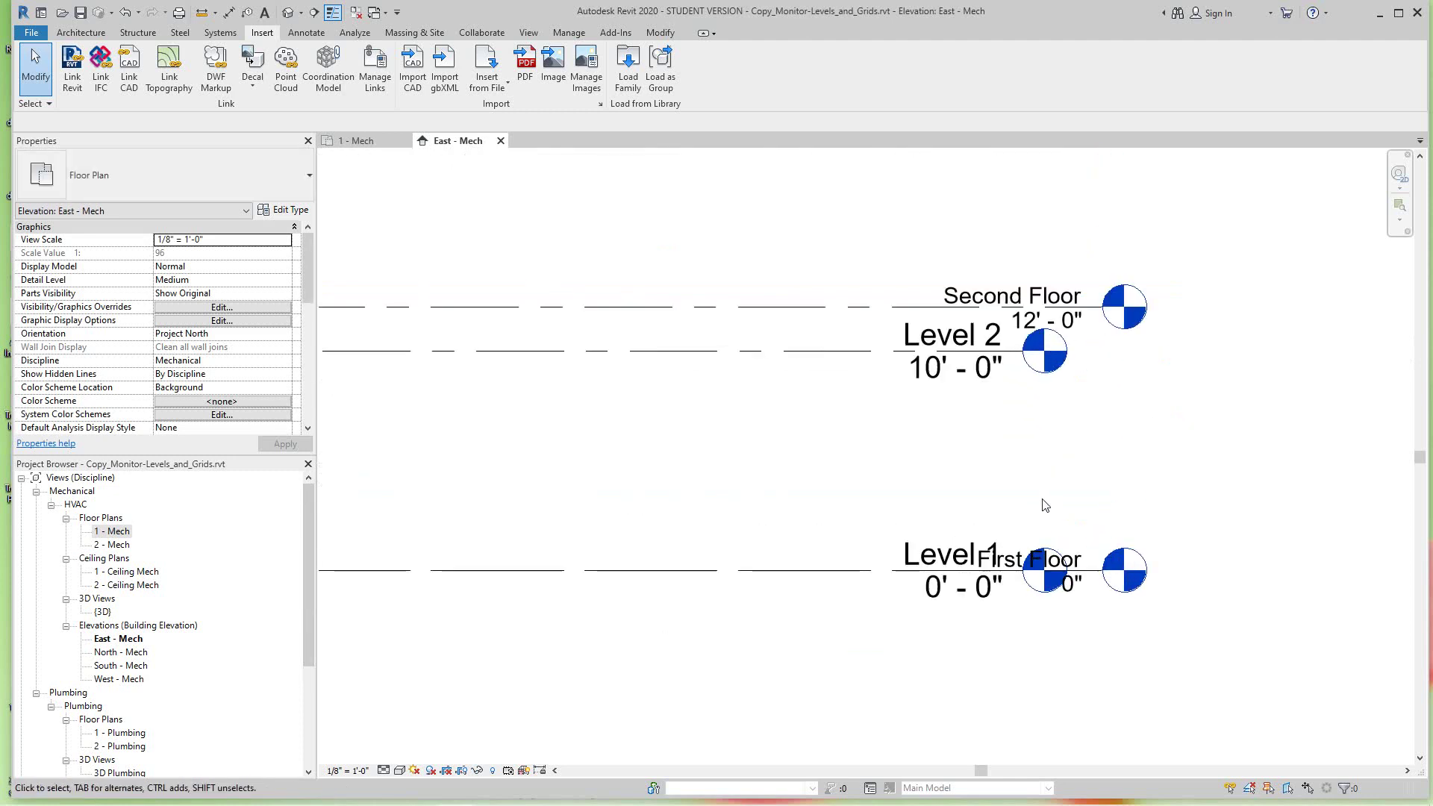
scroll(992, 496, "up", 3)
scroll(967, 497, "up", 2)
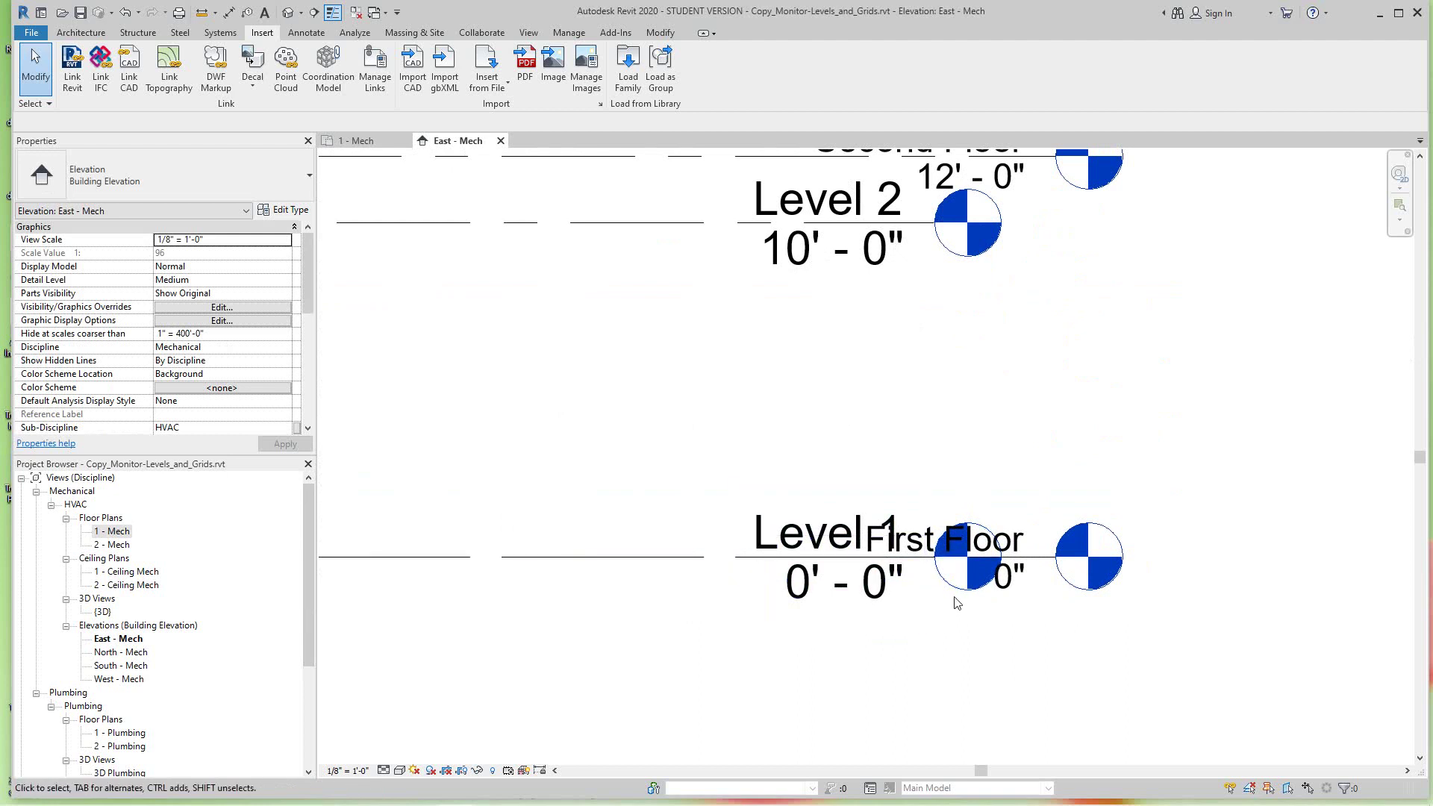
scroll(957, 603, "down", 2)
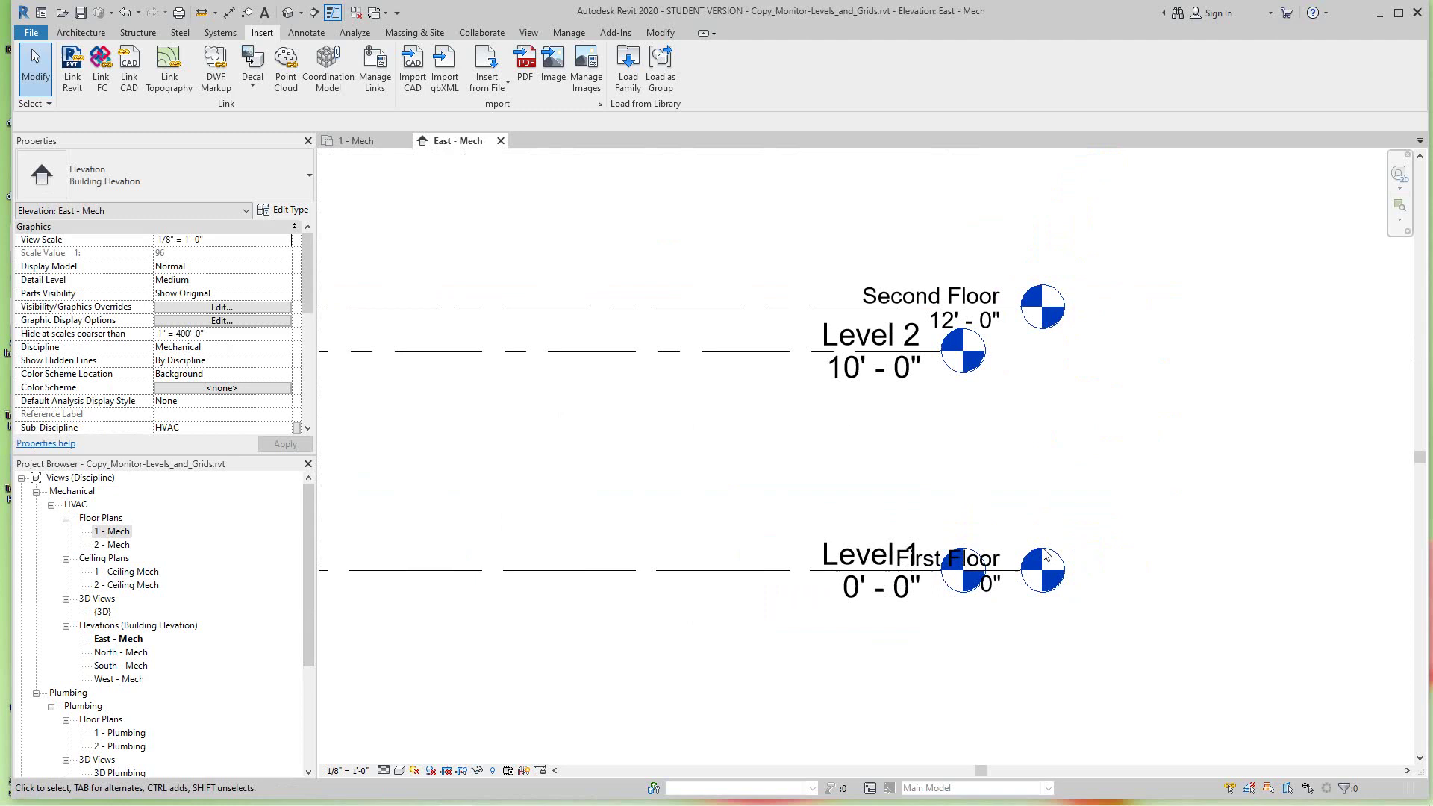
scroll(1101, 571, "down", 3)
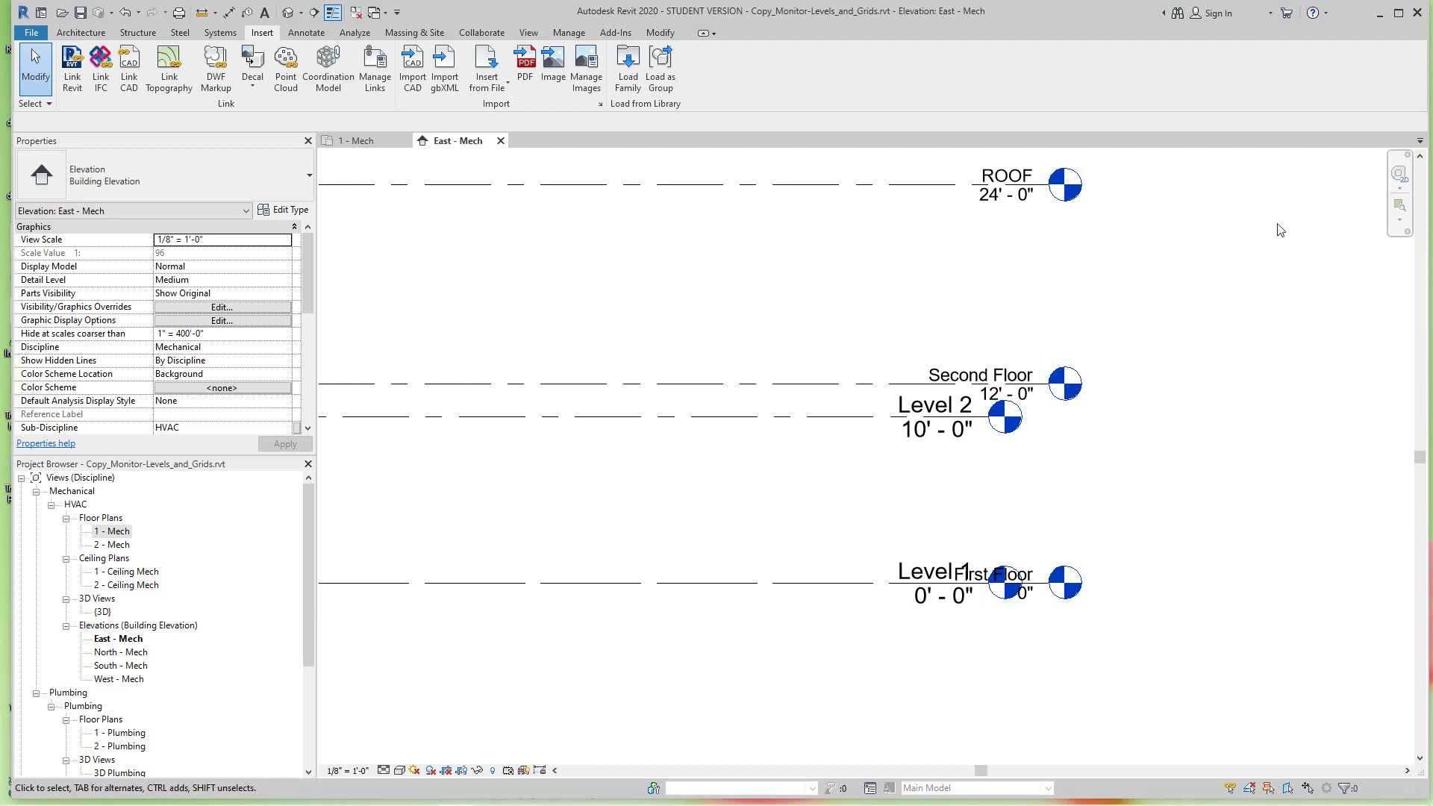
scroll(776, 502, "down", 3)
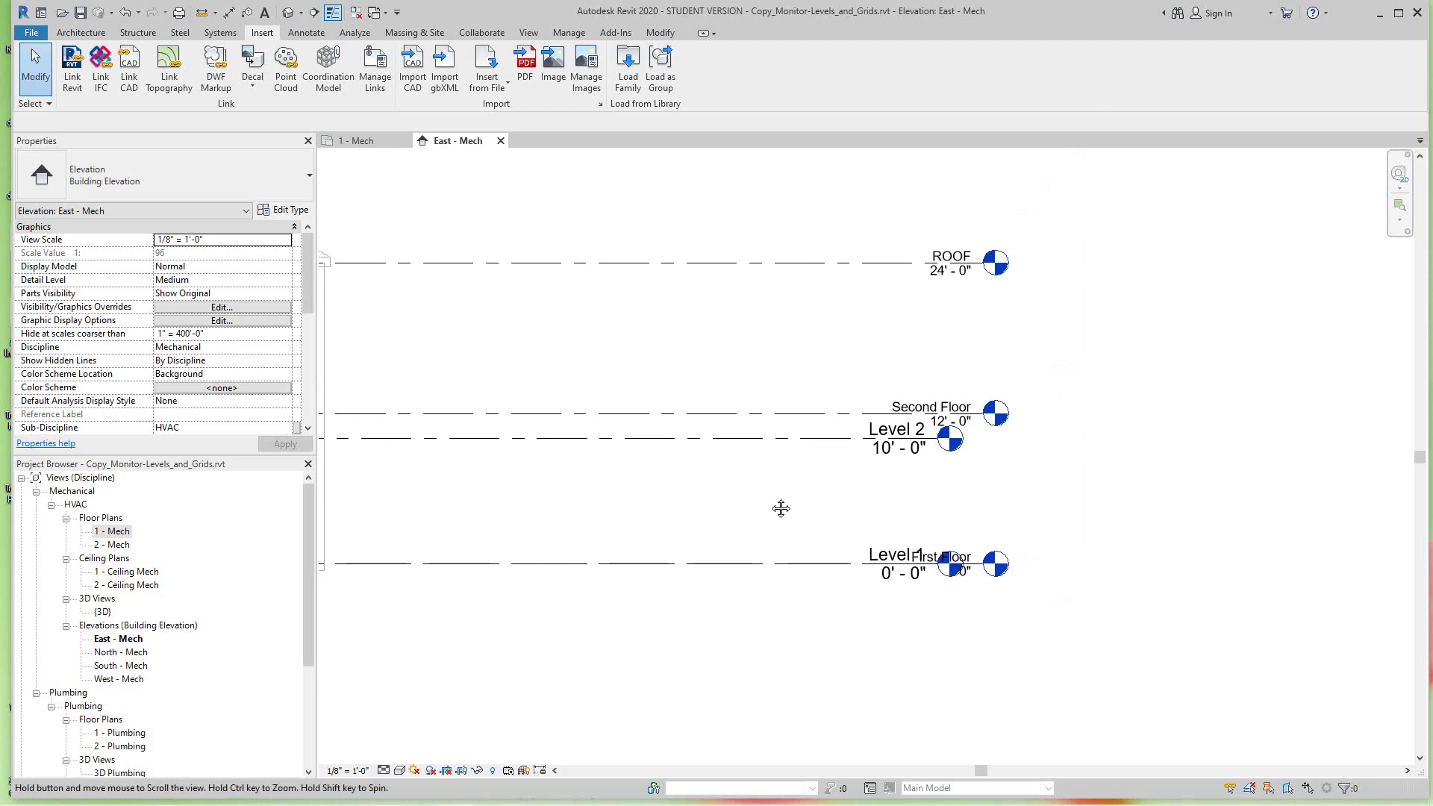
scroll(936, 564, "up", 2)
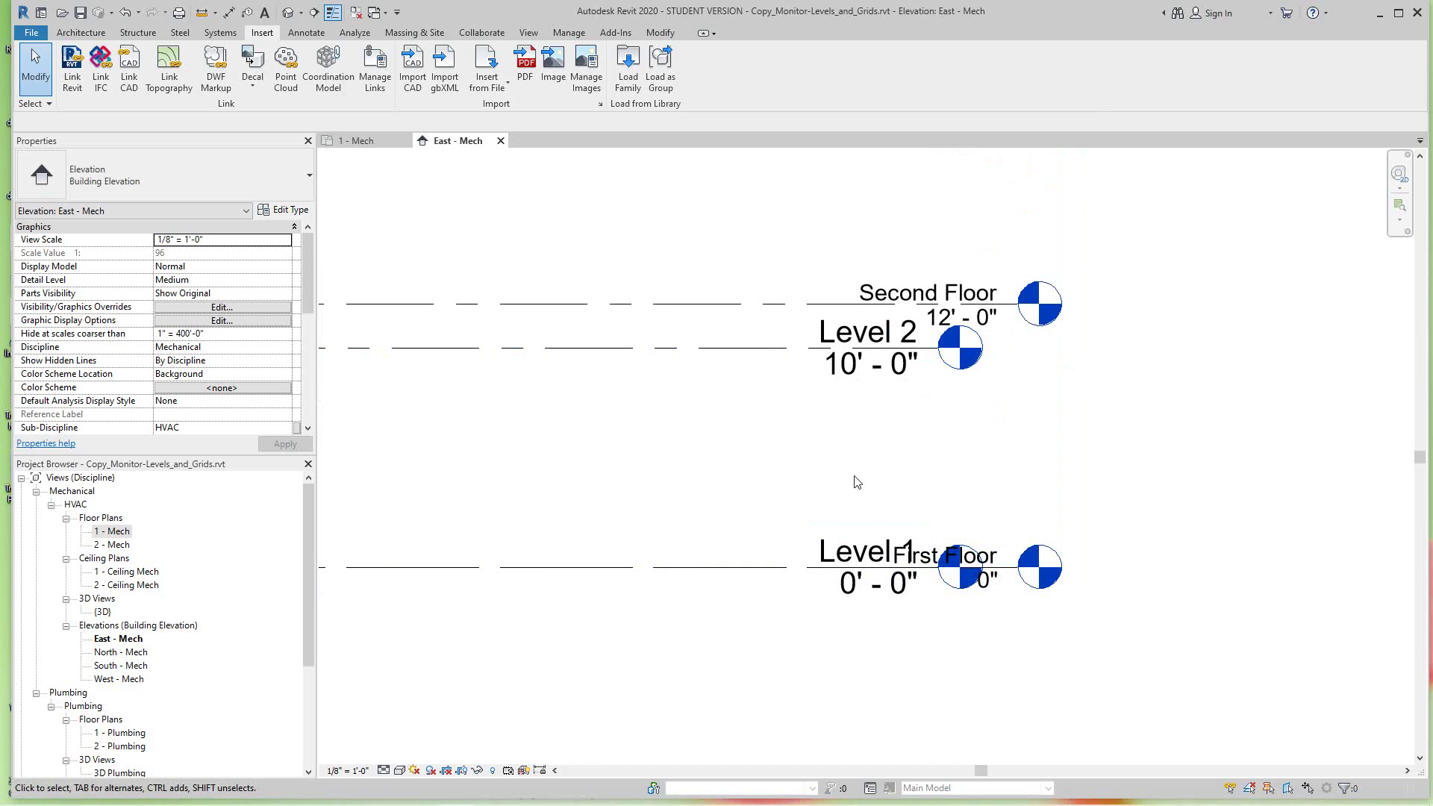
scroll(856, 482, "down", 1)
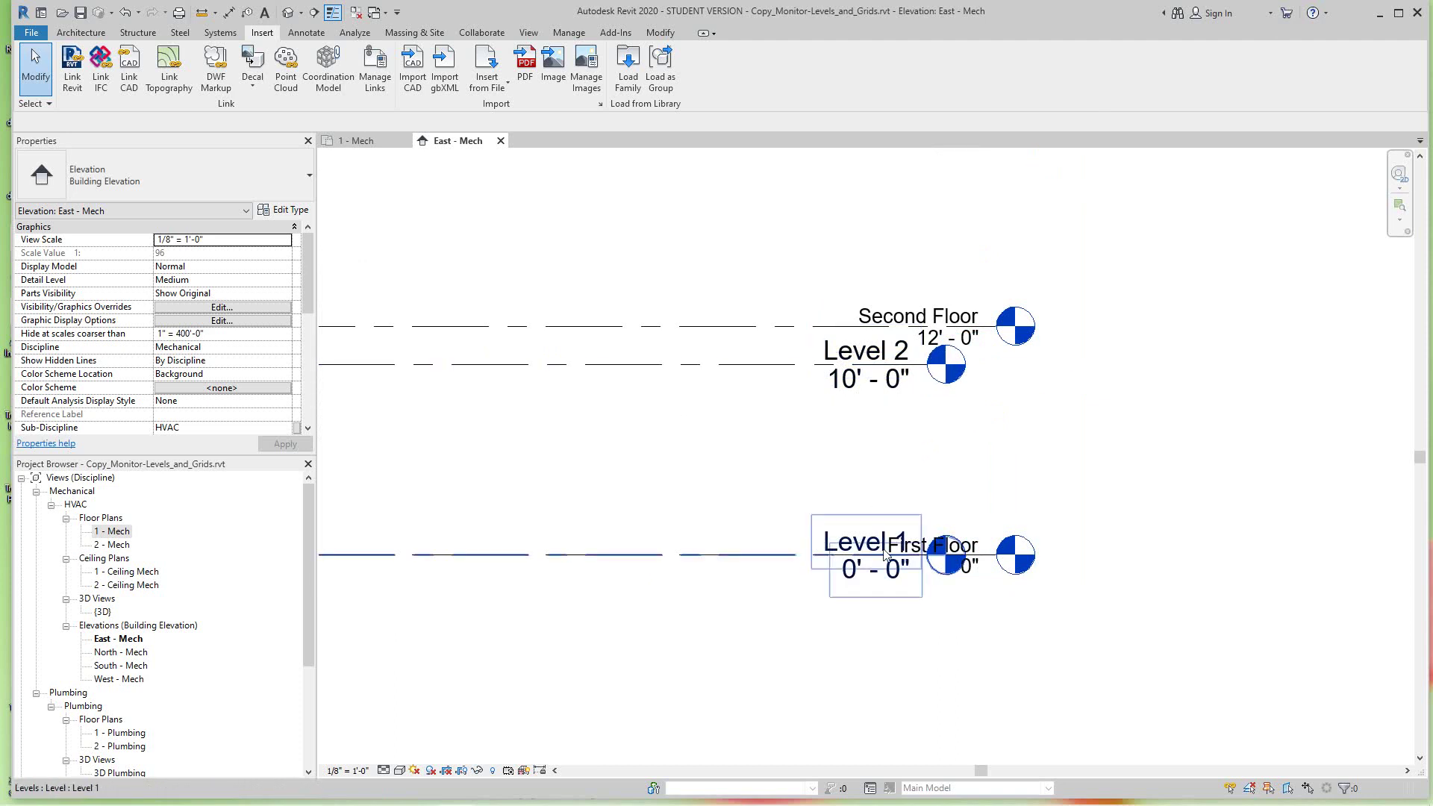
scroll(885, 553, "up", 1)
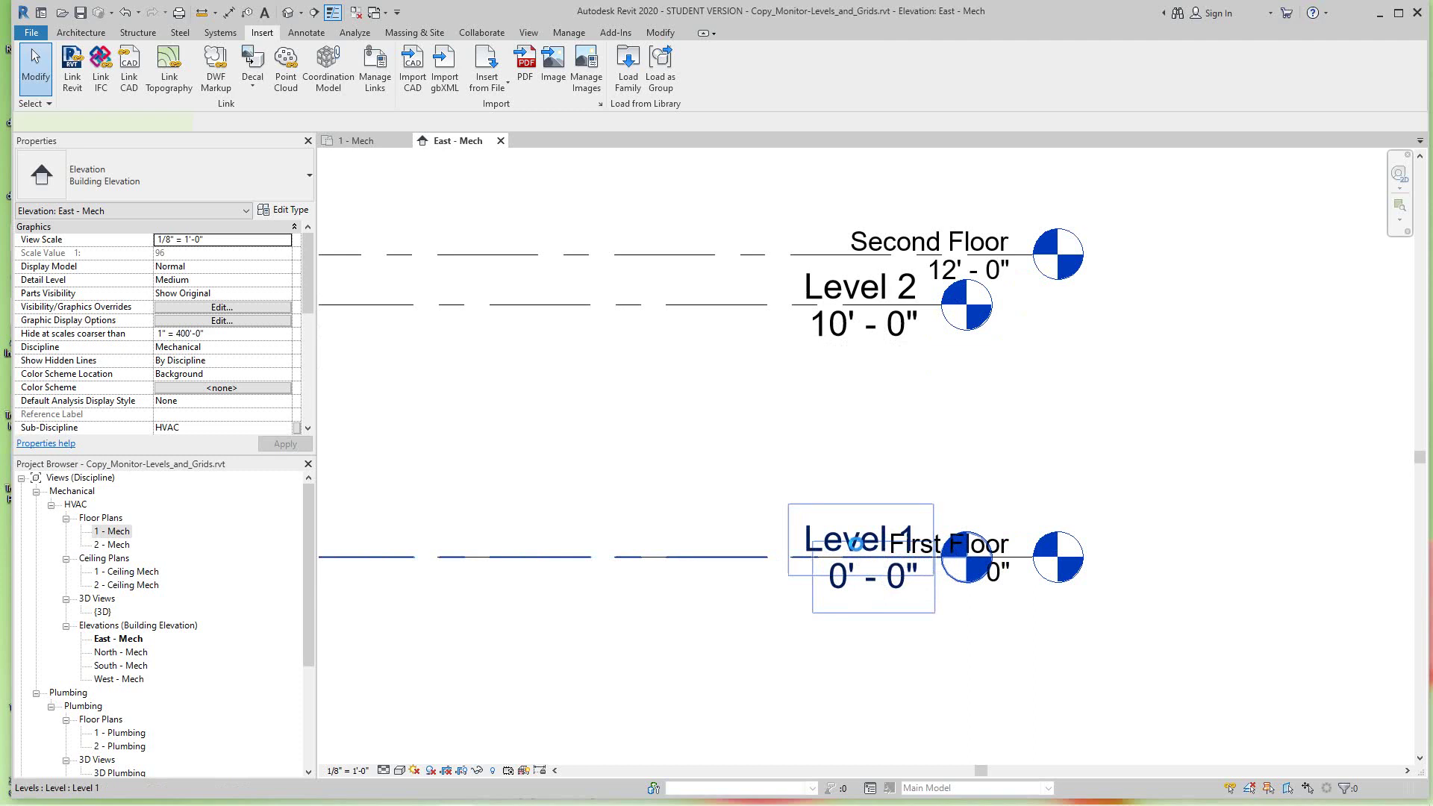
Select the Level 1 level and change its label to 'First Floor'.
left_click(856, 543)
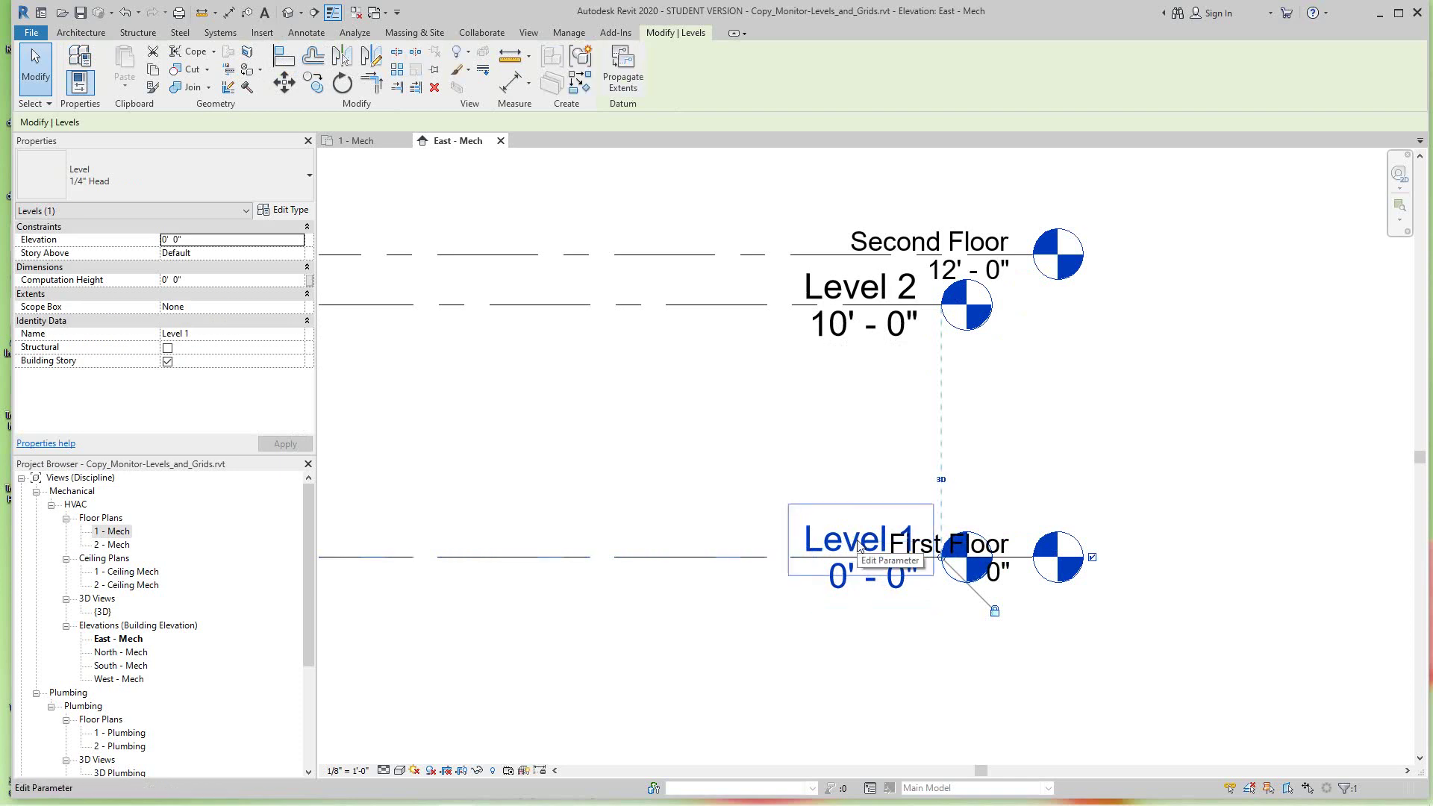
left_click(858, 547)
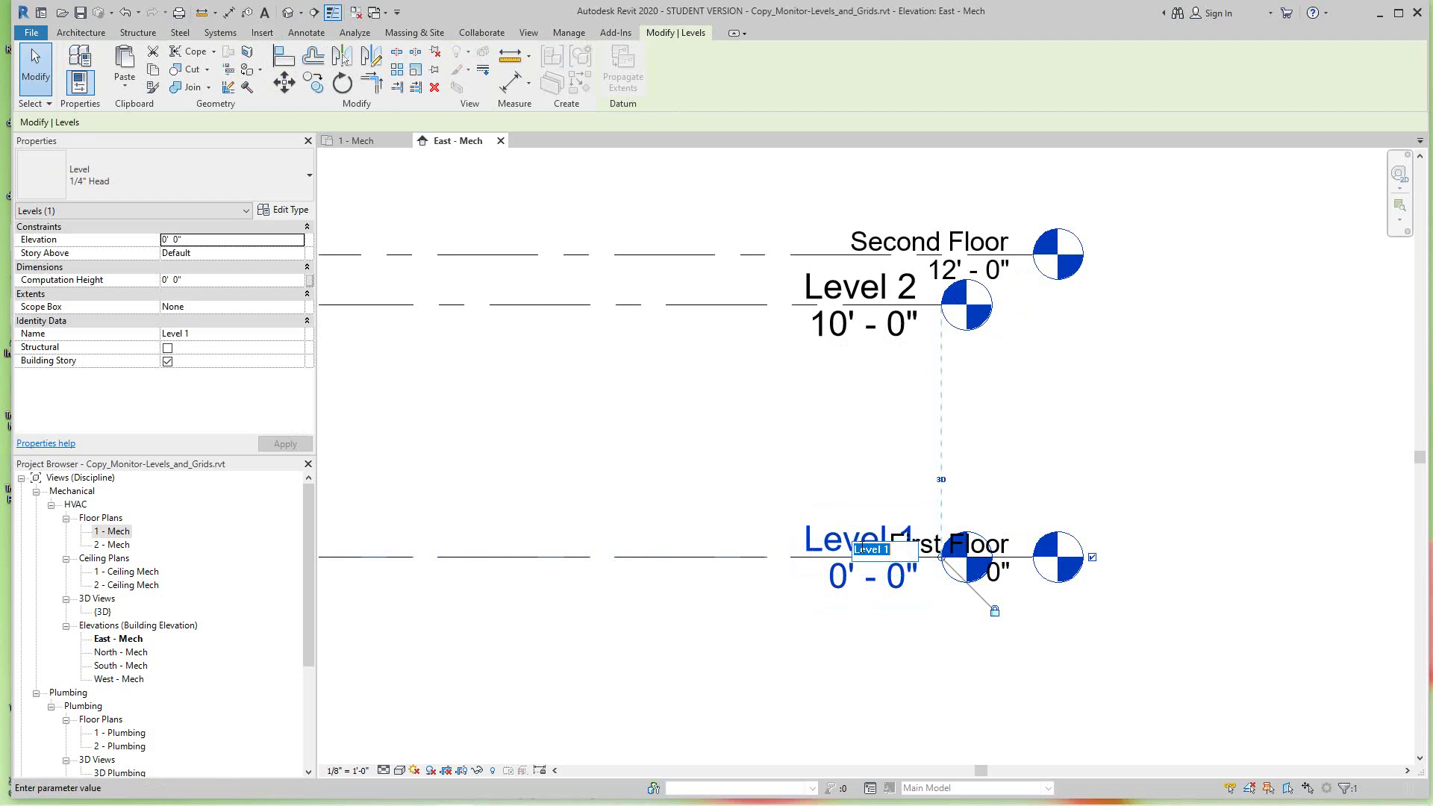
type("First Floor")
key("Return")
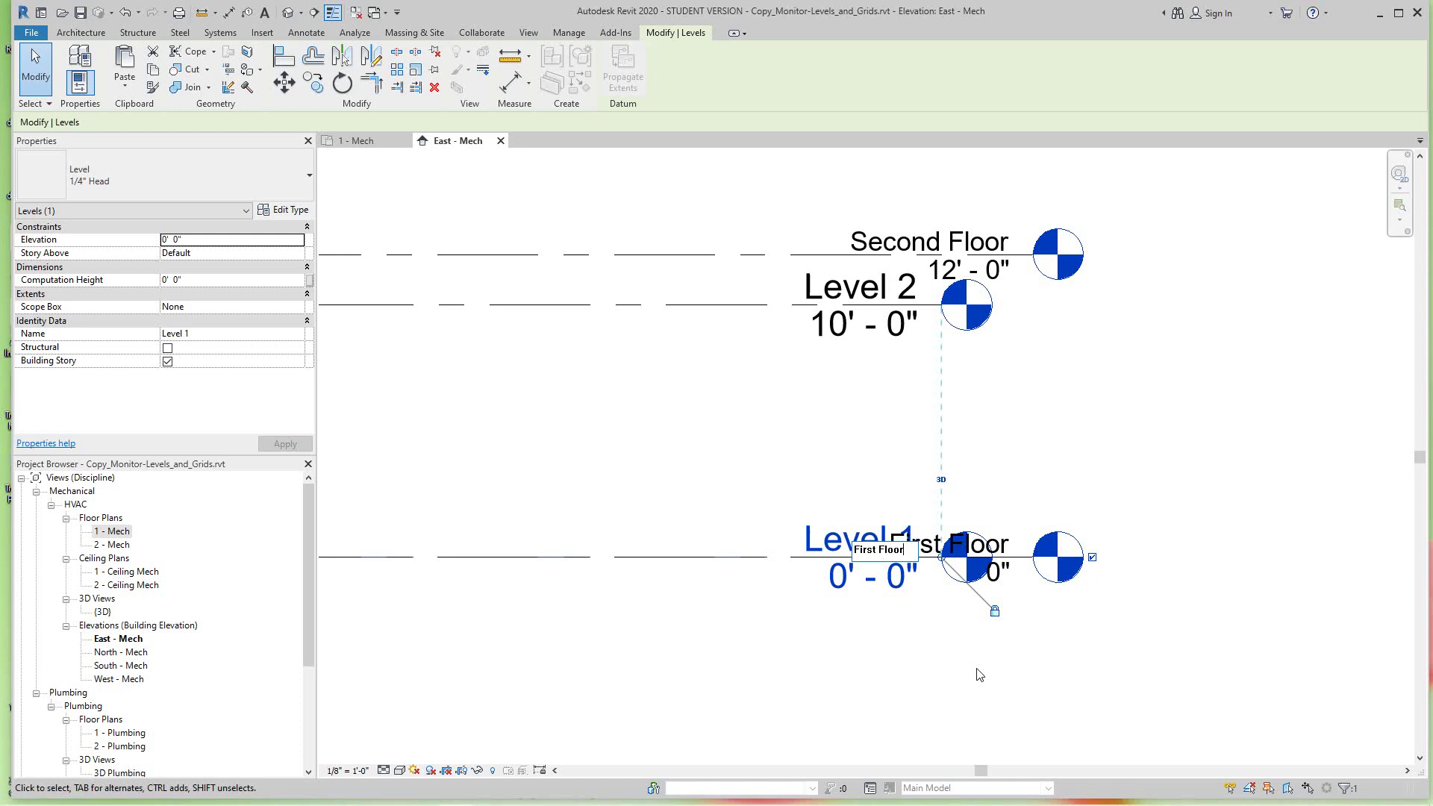
Change the Level 2 label to 'Second Floor', then browse the Project Browser.
double_click(871, 291)
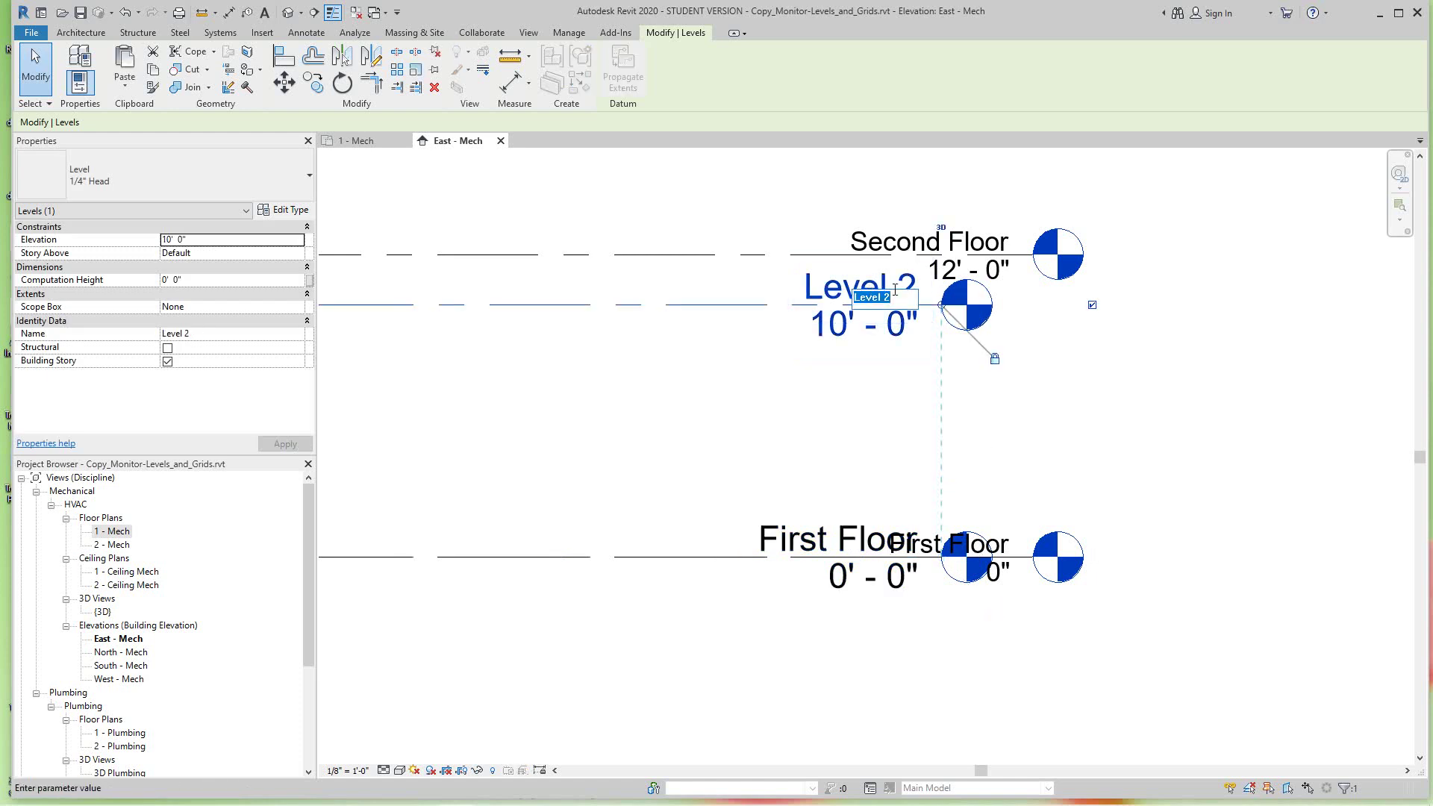
type("Second Floor")
left_click(1188, 413)
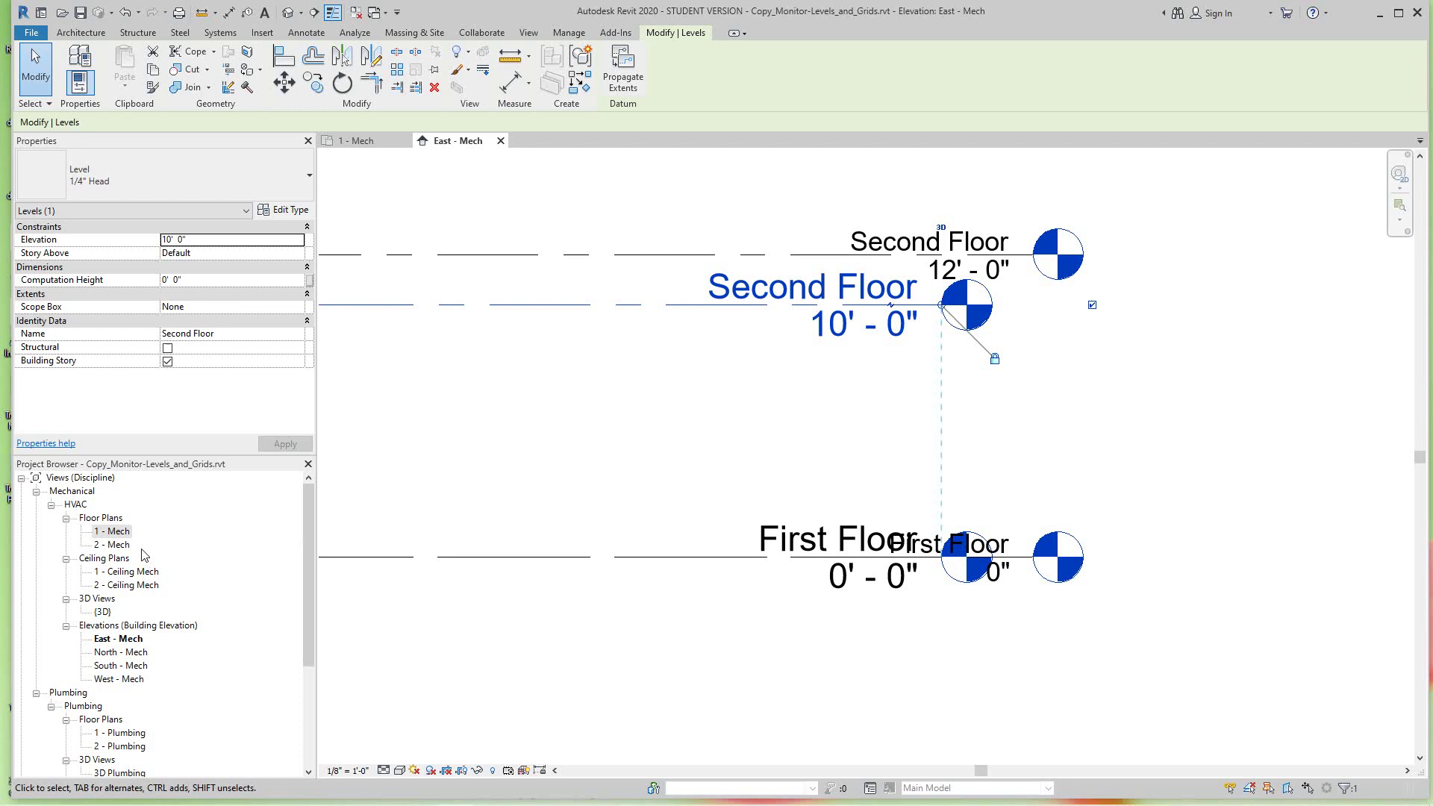
scroll(144, 556, "down", 5)
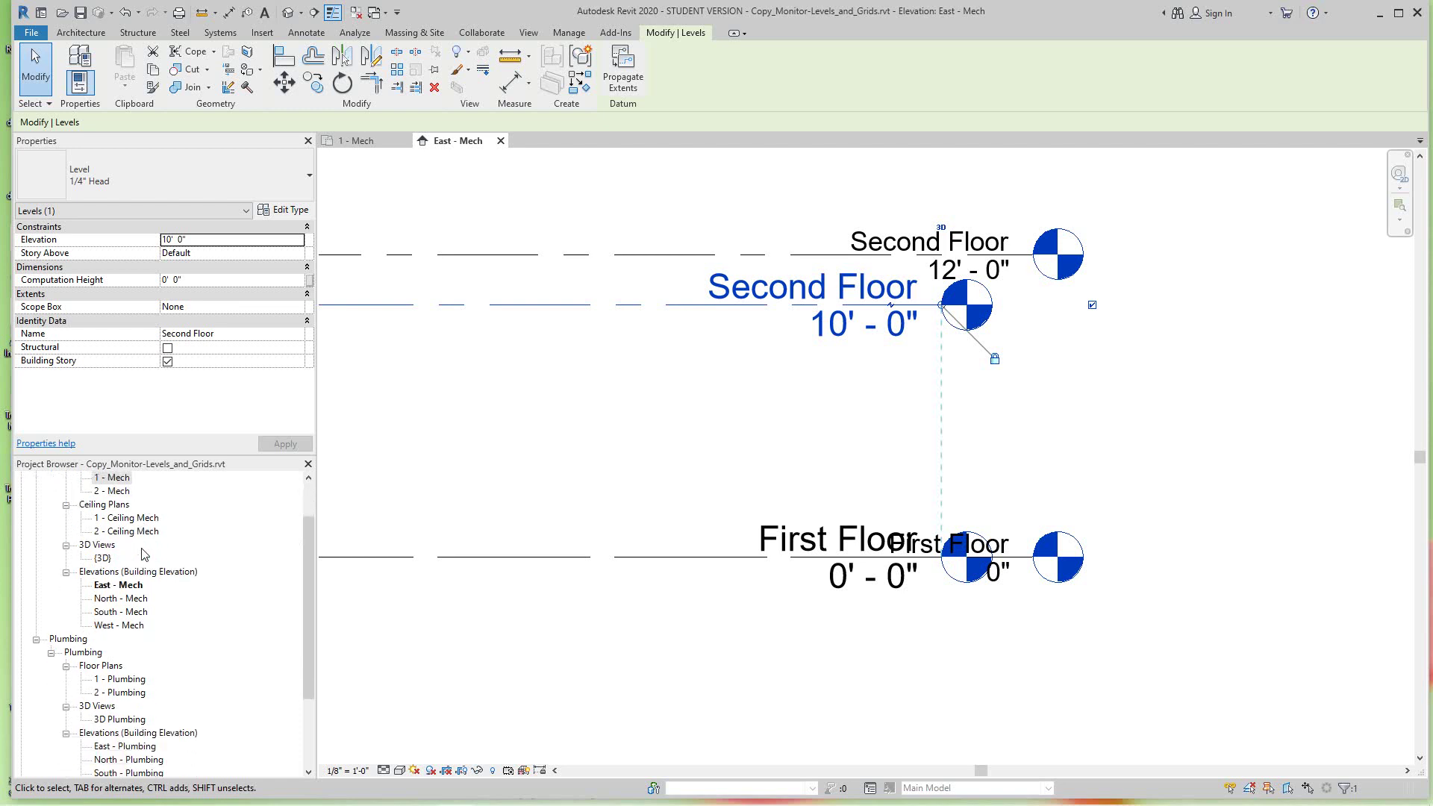
scroll(144, 553, "down", 1)
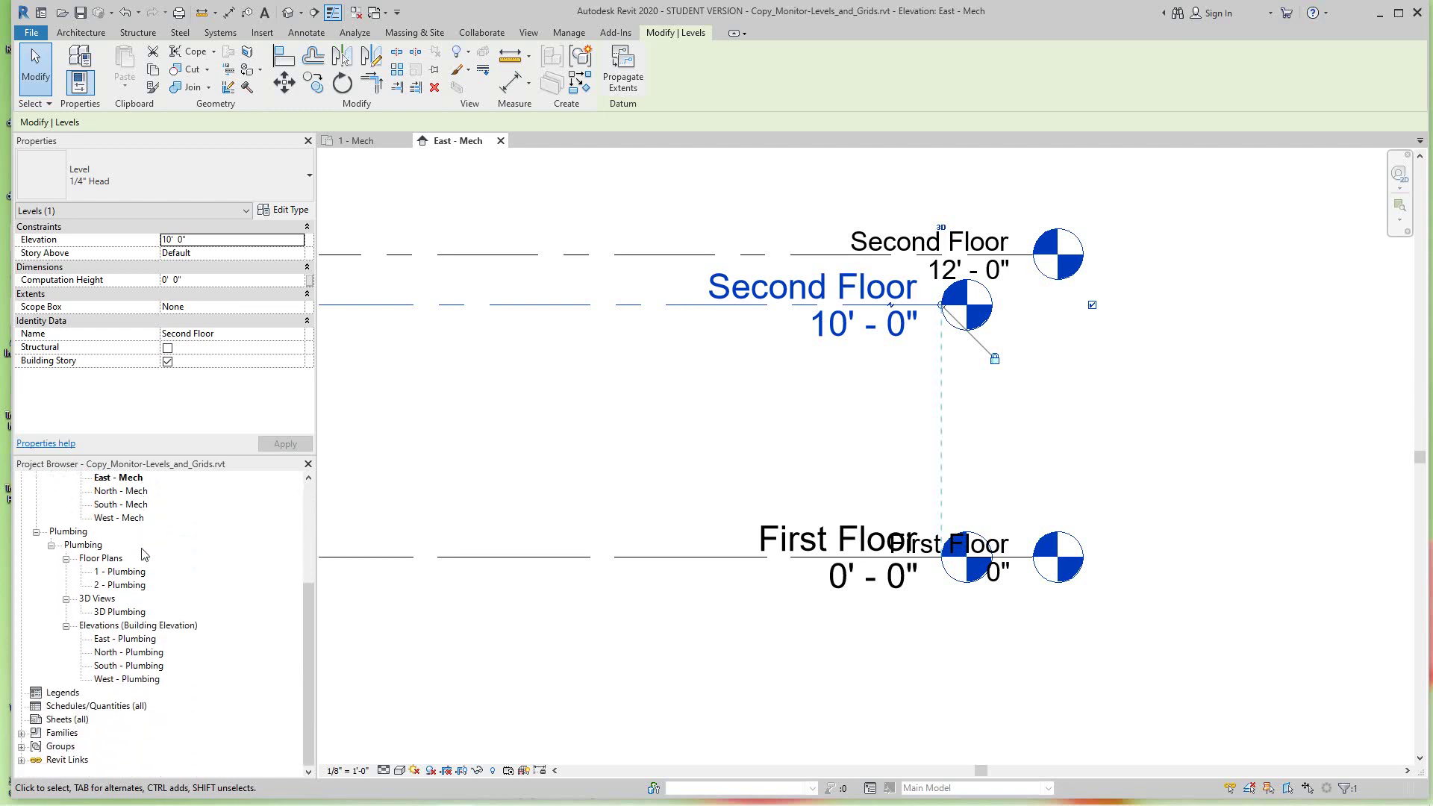
scroll(144, 553, "up", 6)
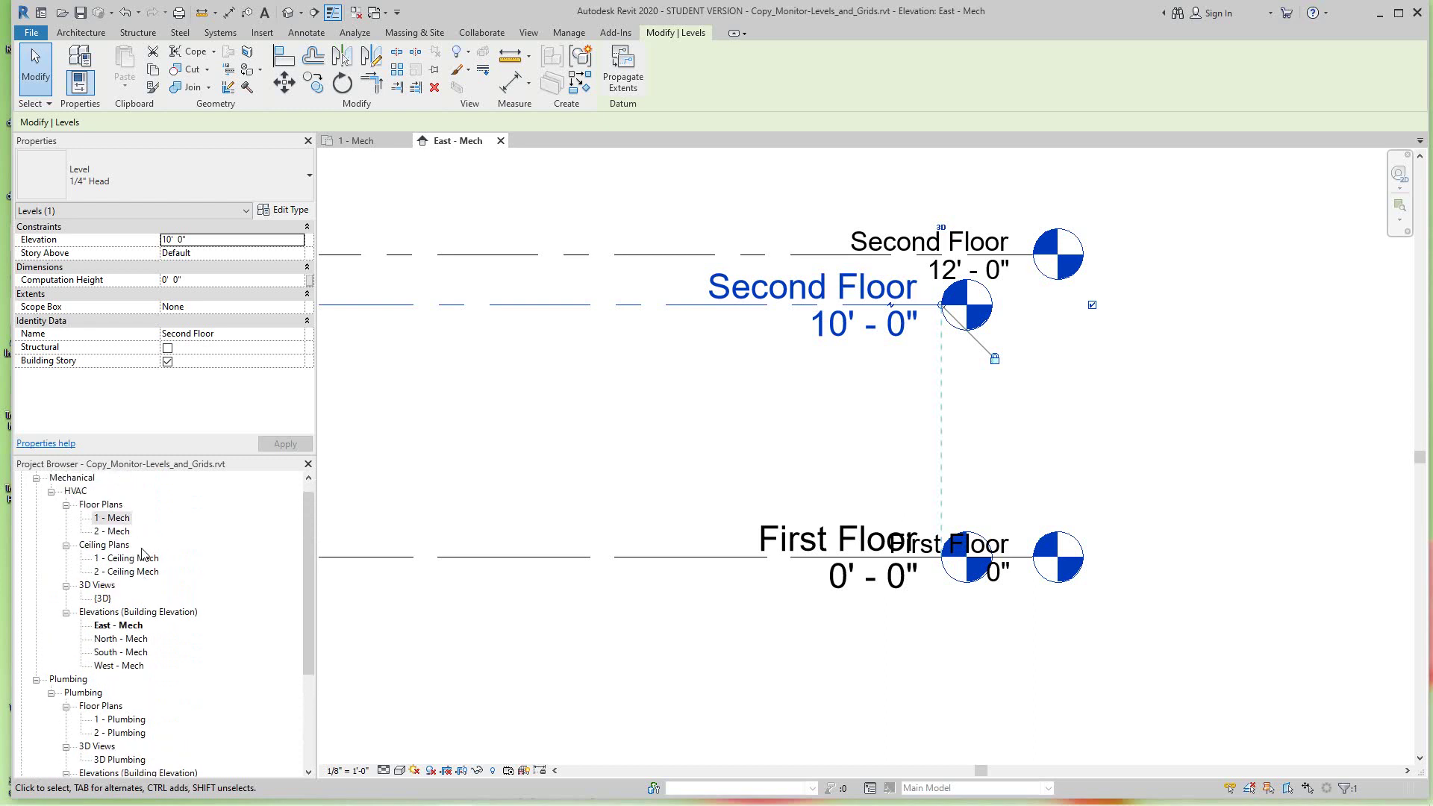
scroll(136, 534, "down", 1)
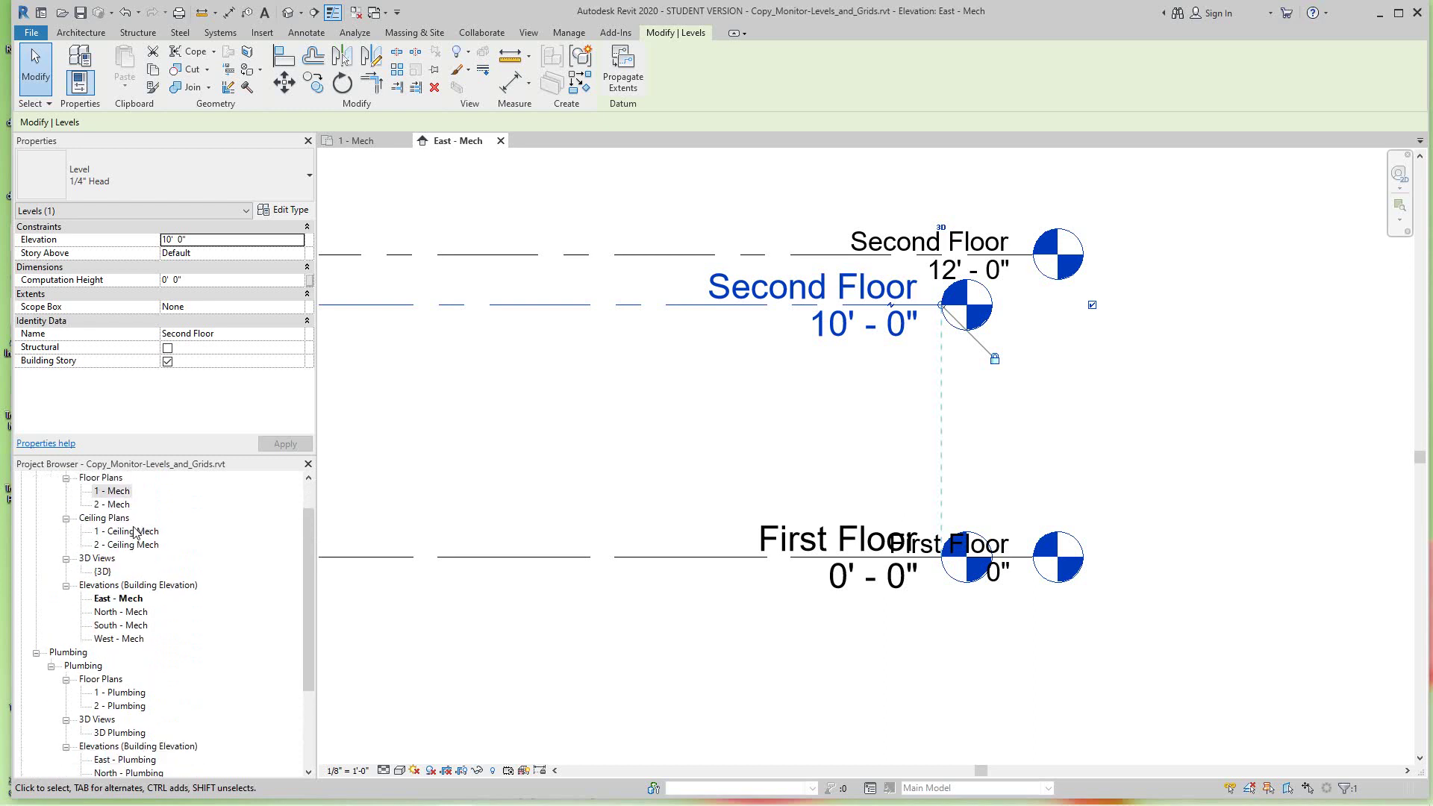
scroll(135, 534, "down", 3)
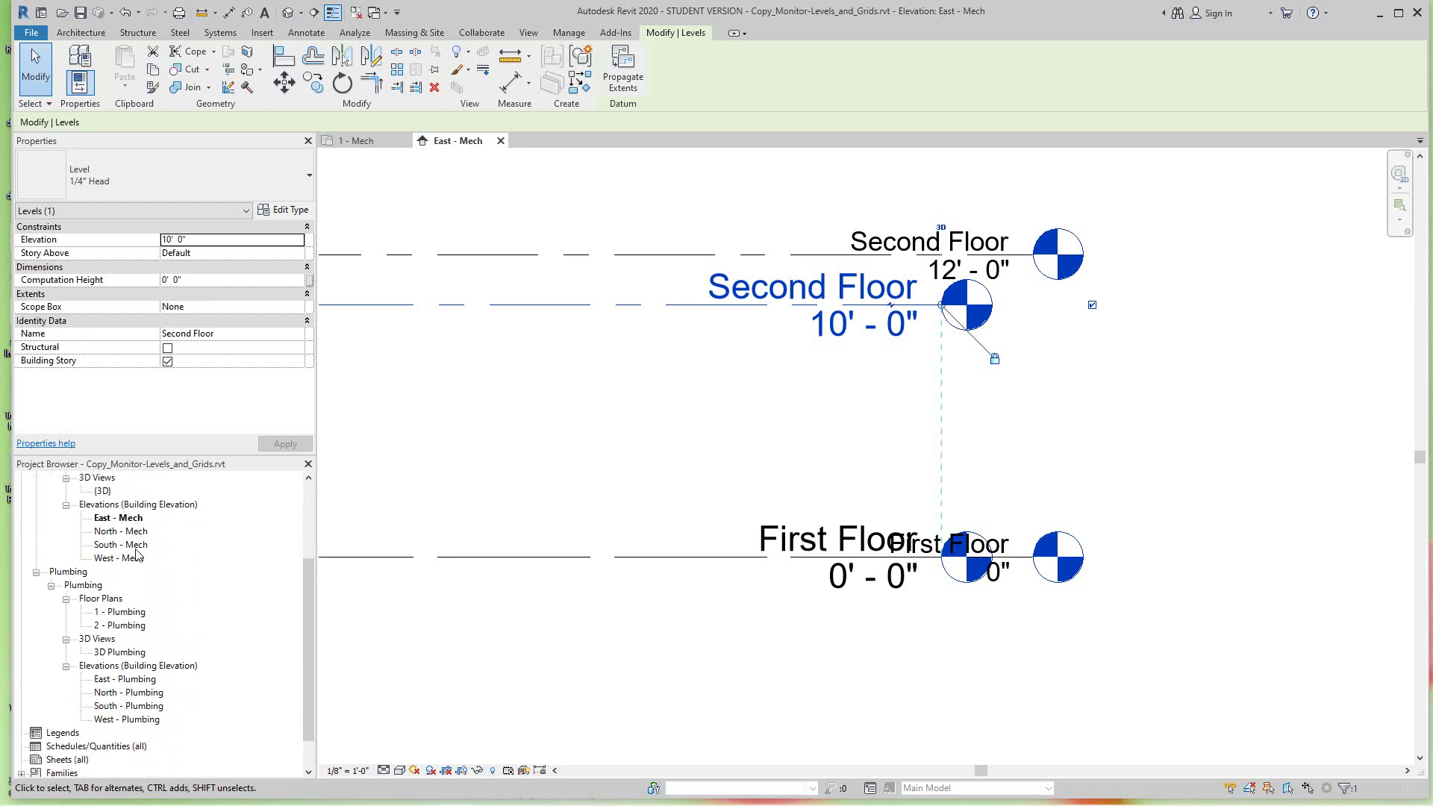
scroll(136, 552, "up", 4)
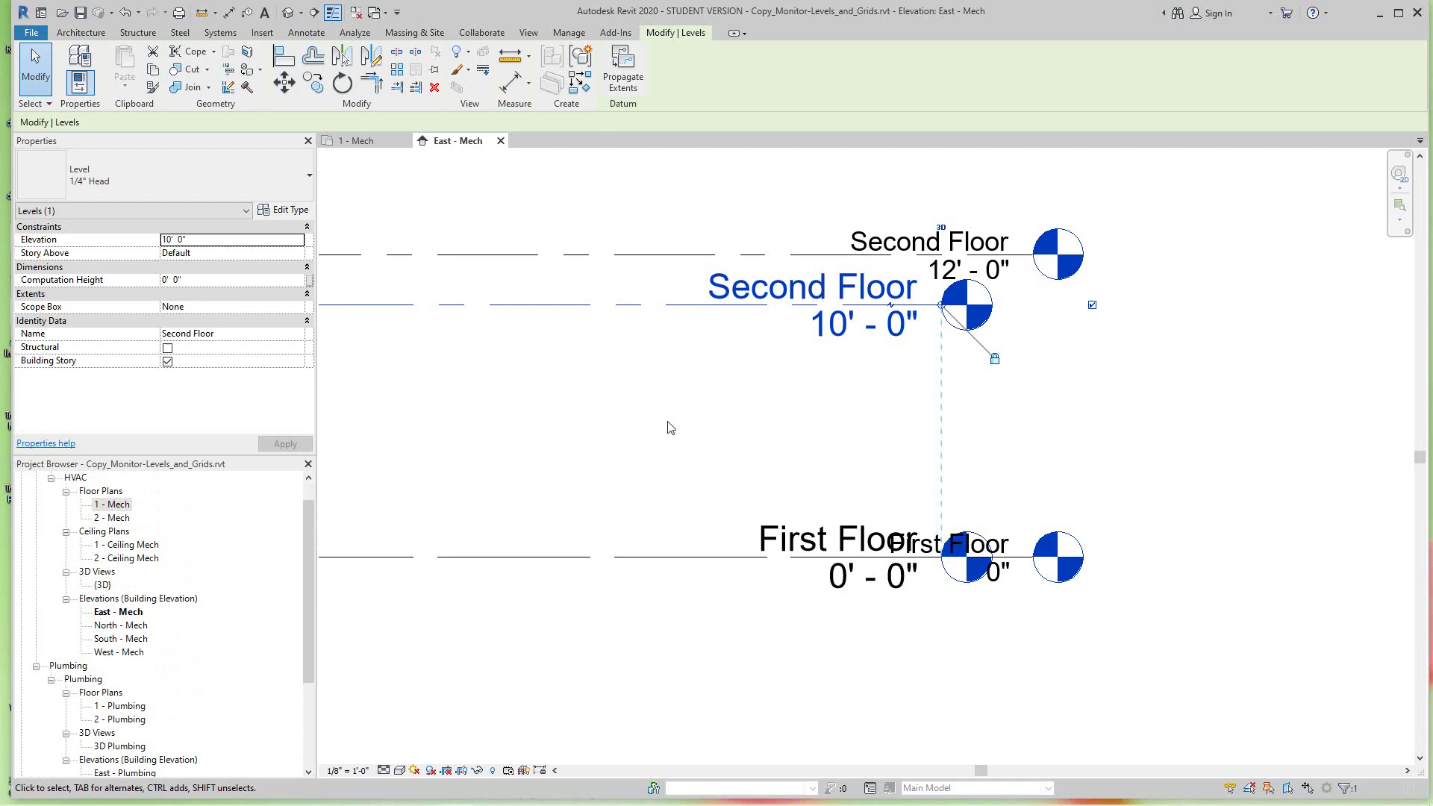
left_click(782, 389)
scroll(937, 400, "down", 1)
middle_click_drag(937, 400, 1044, 409)
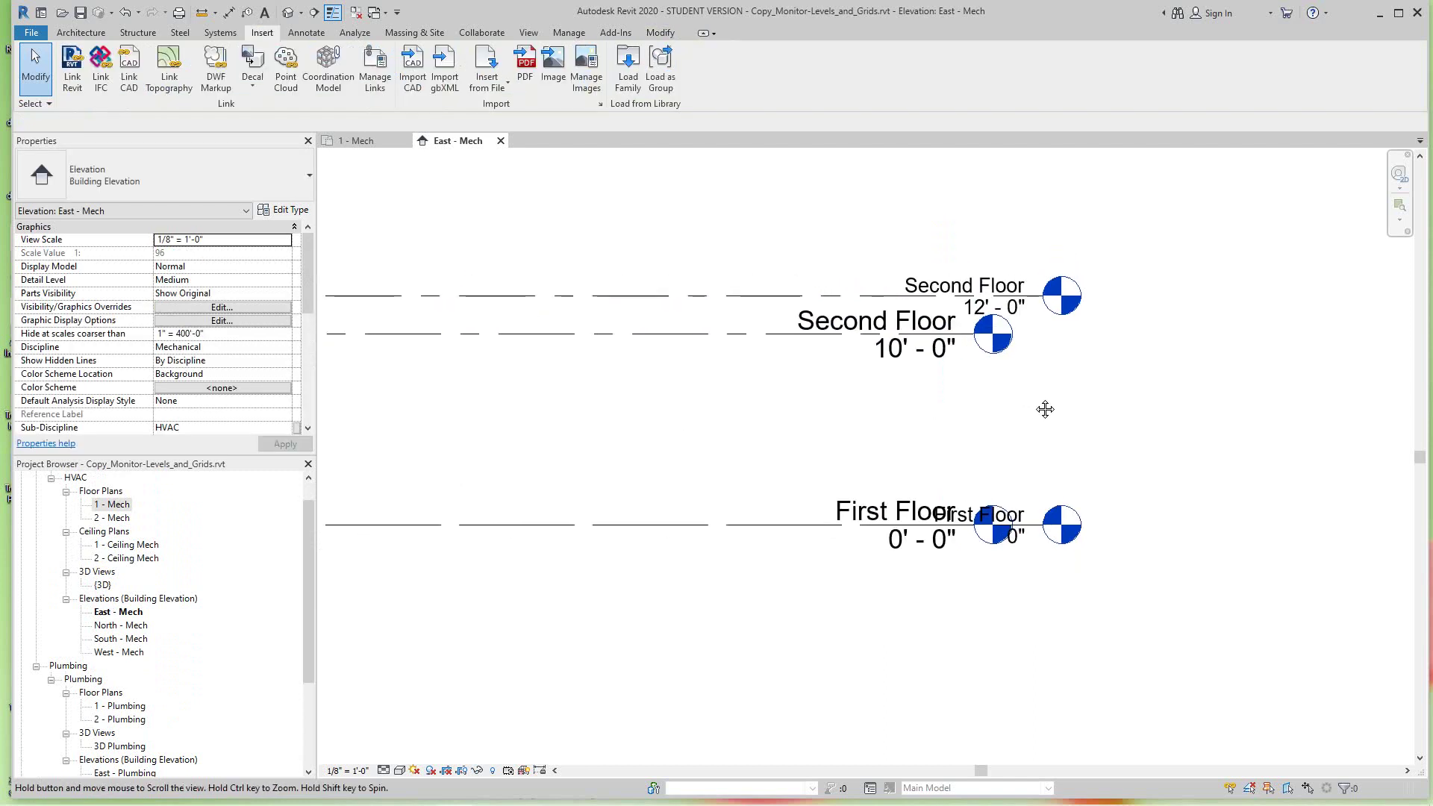
left_click(798, 342)
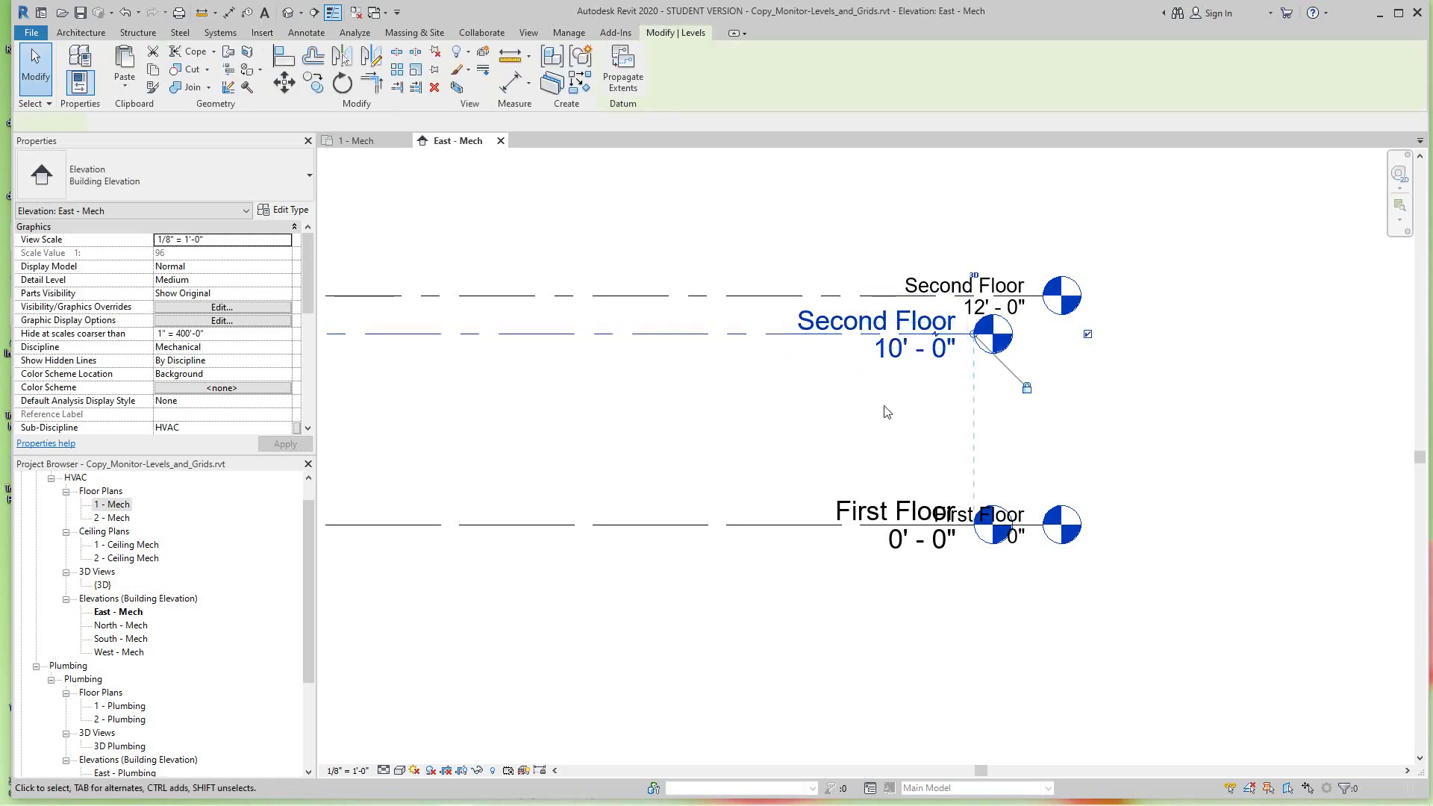
left_click(904, 363)
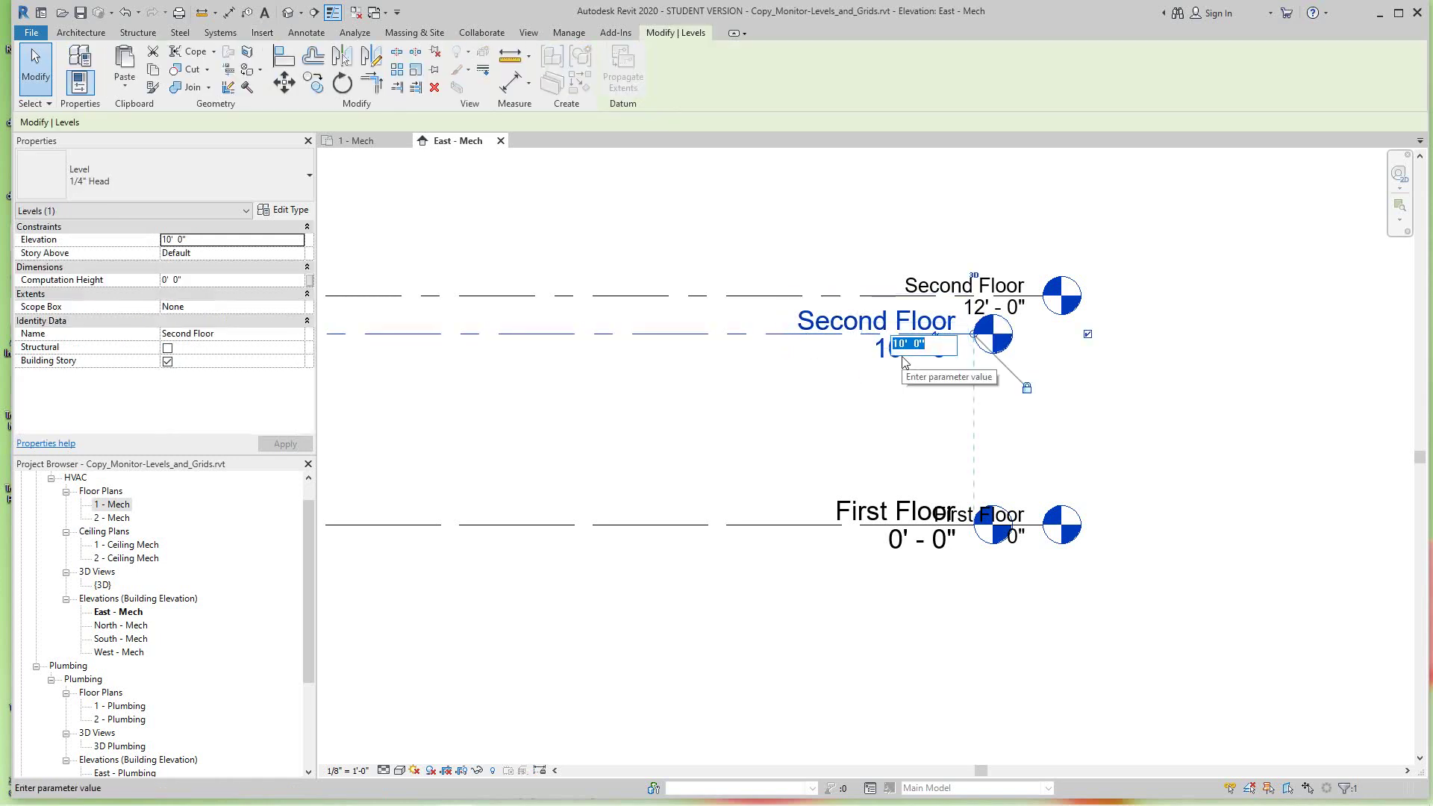
type("12")
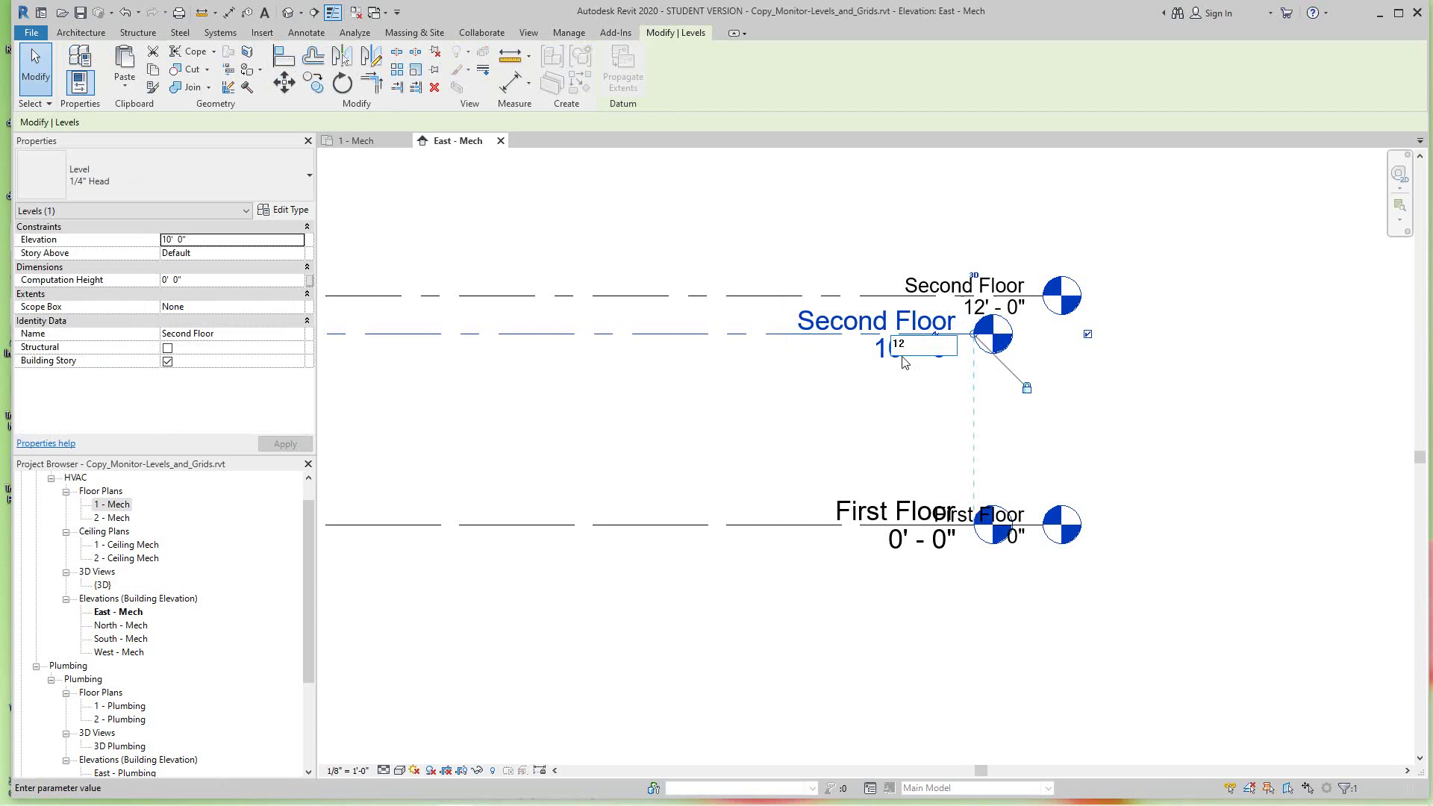
key("Return")
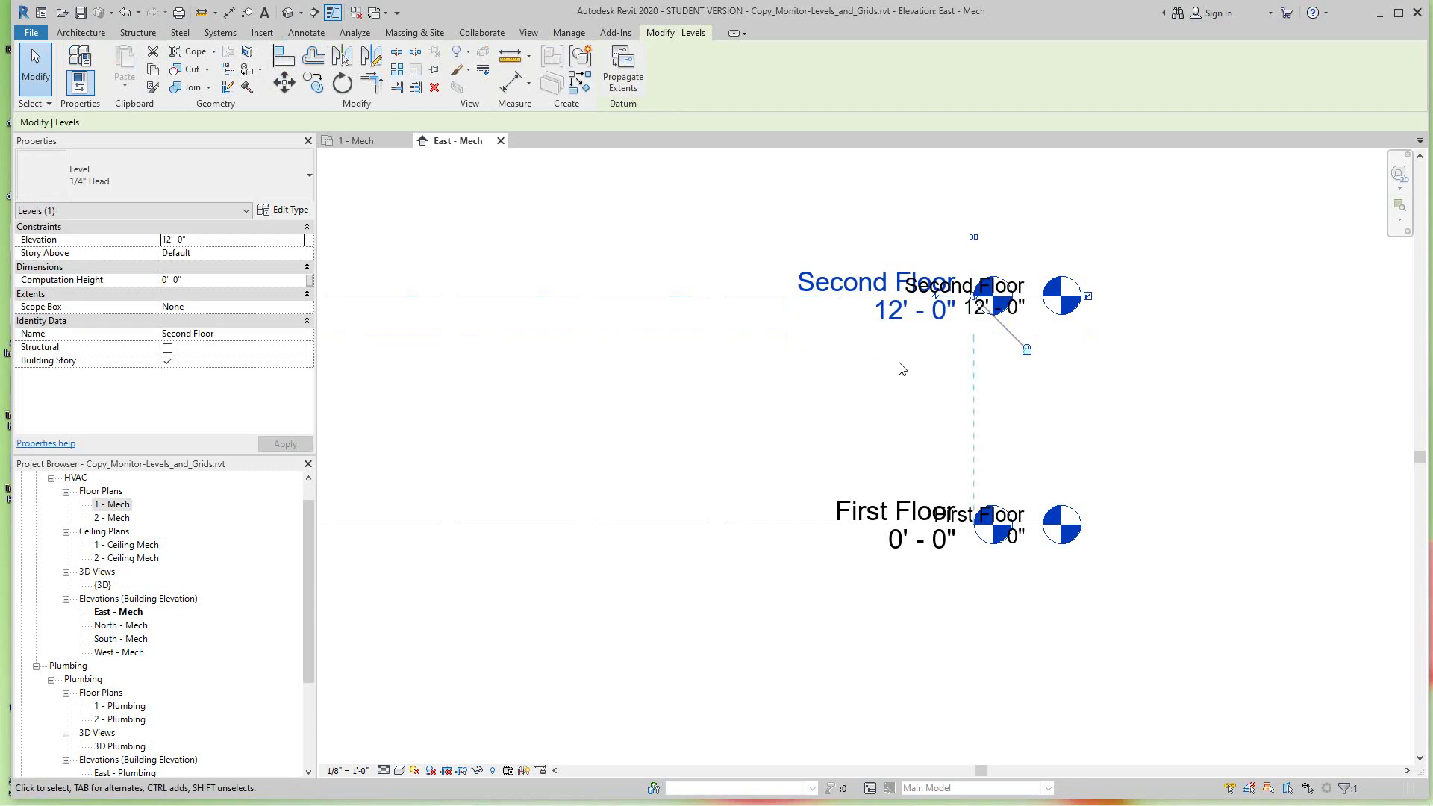
middle_click_drag(1030, 369, 1075, 410)
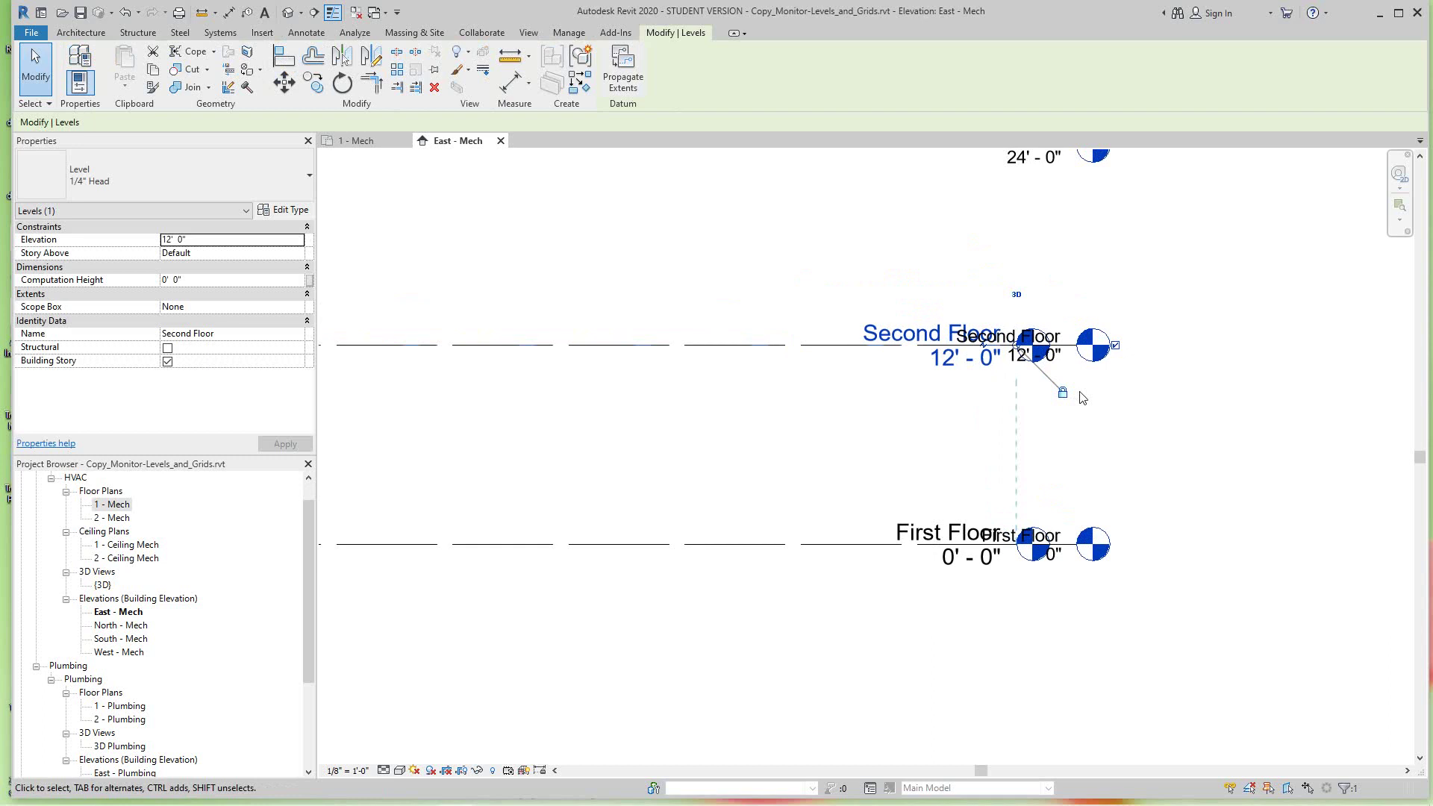
left_click(1116, 425)
scroll(979, 403, "up", 2)
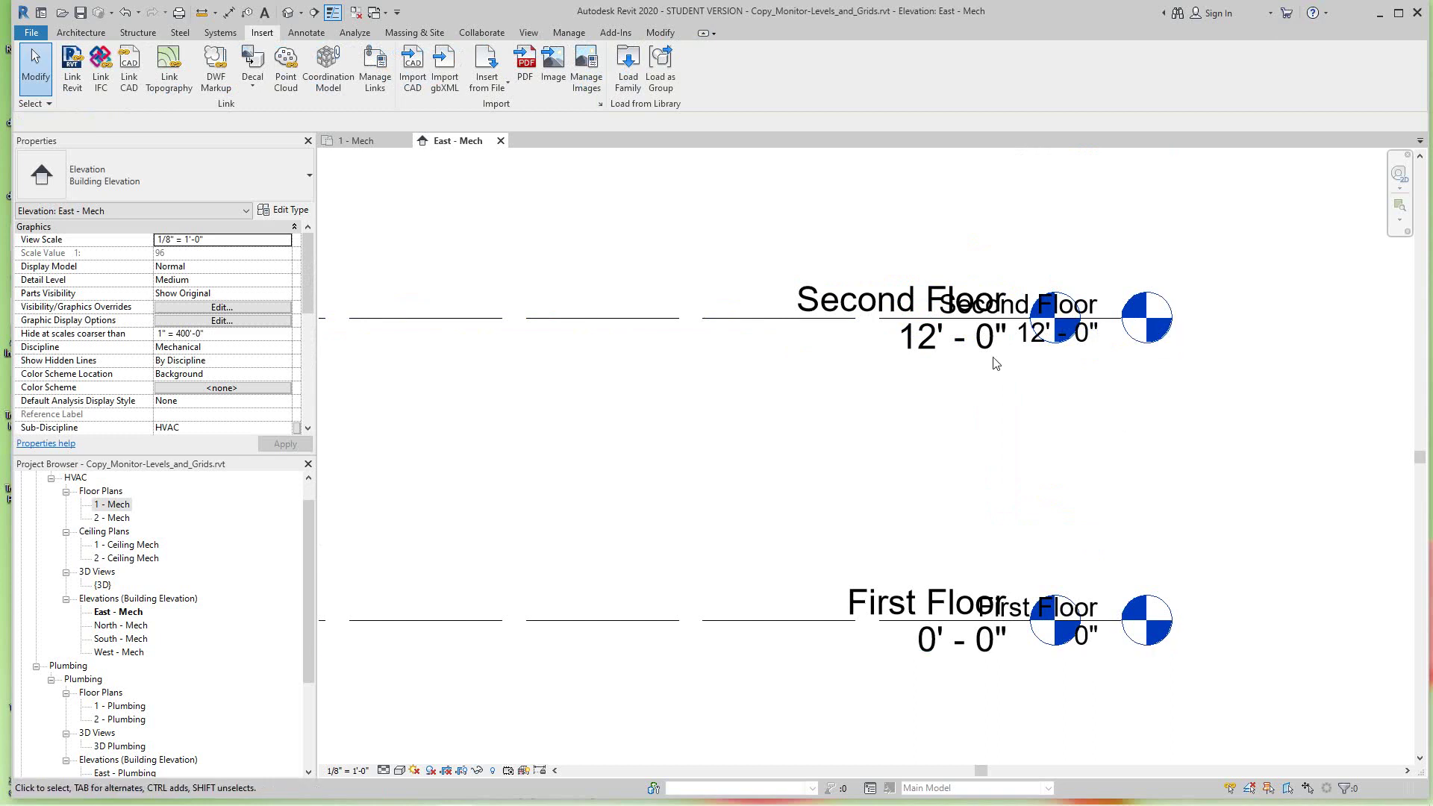
scroll(811, 358, "down", 1)
middle_click_drag(812, 344, 878, 406)
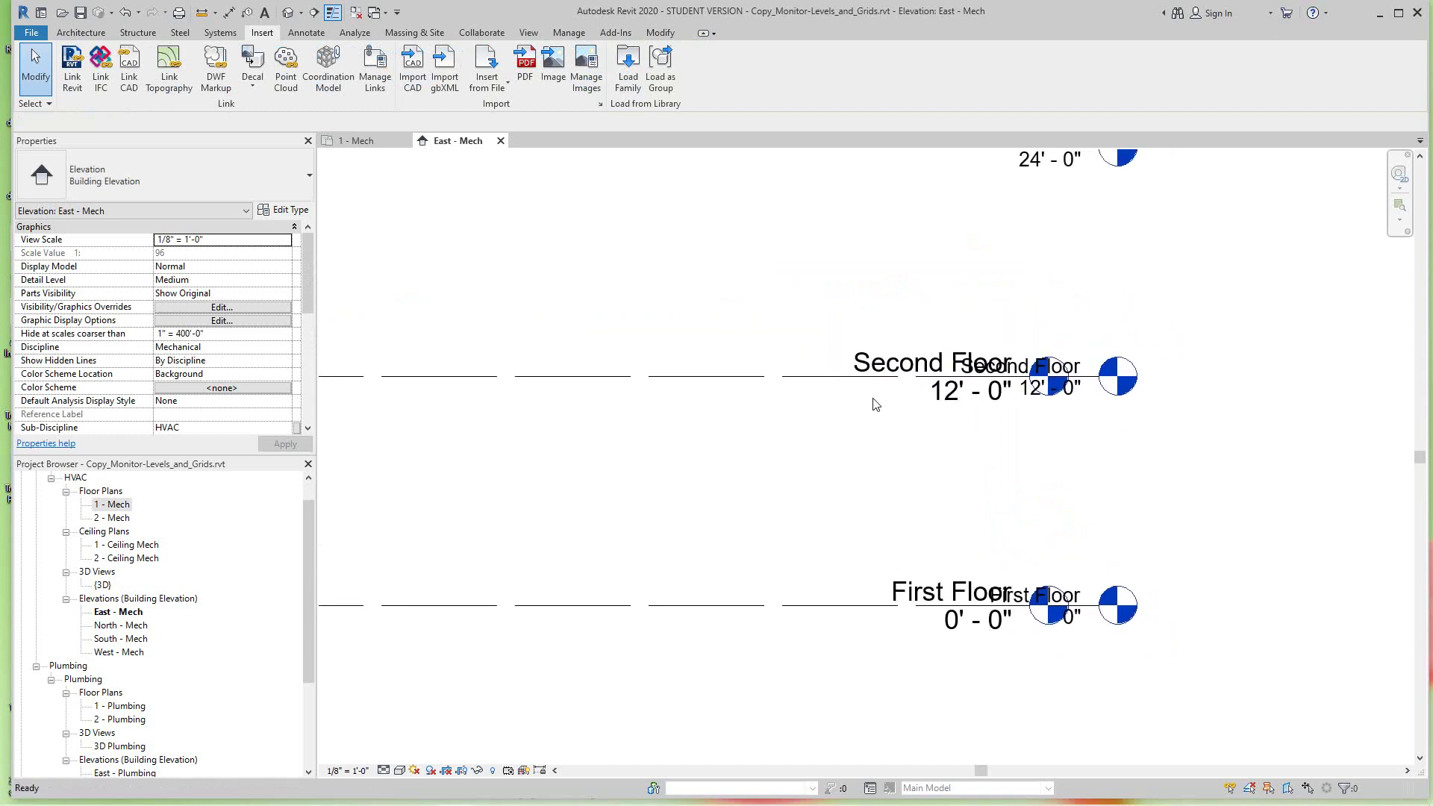
scroll(878, 406, "down", 1)
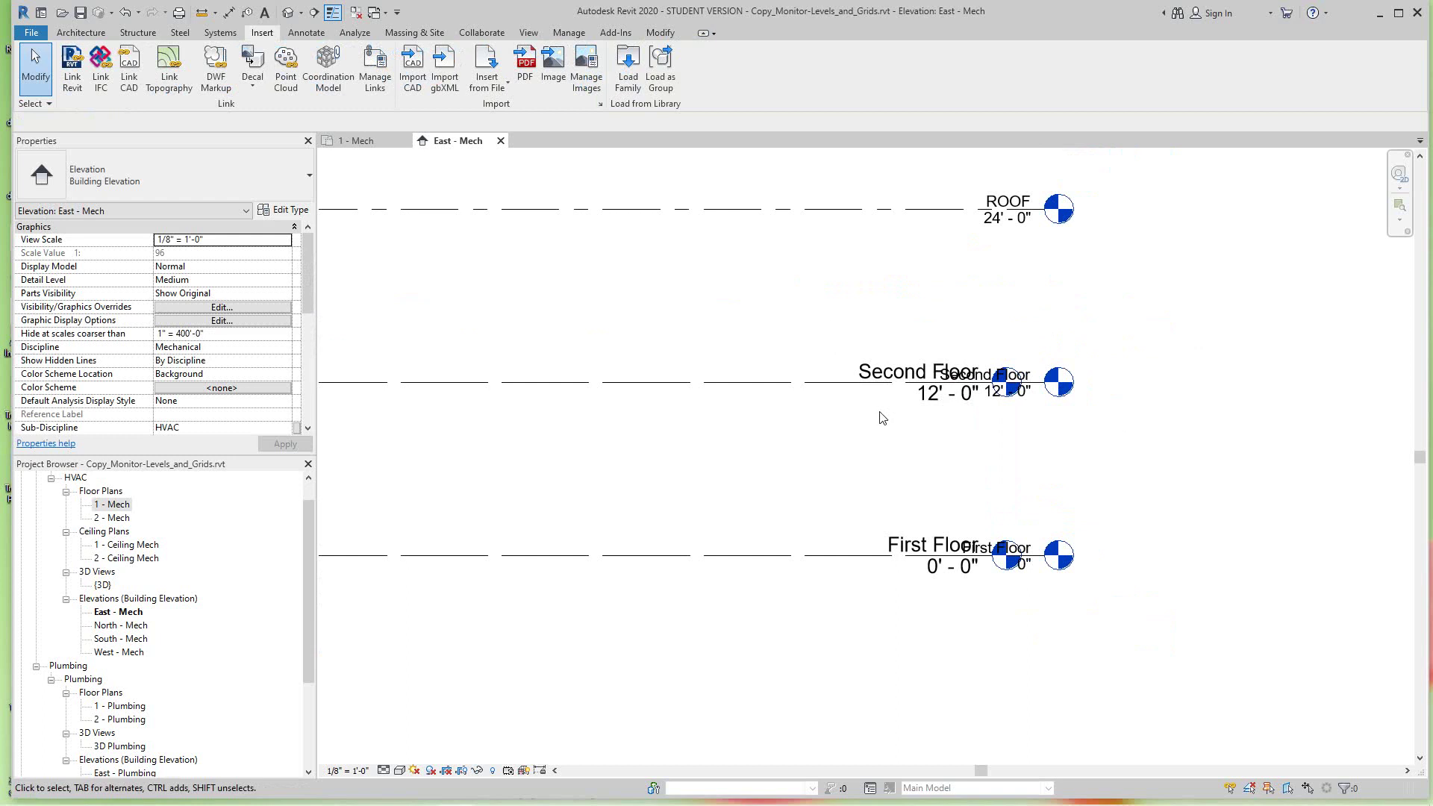
scroll(881, 418, "down", 2)
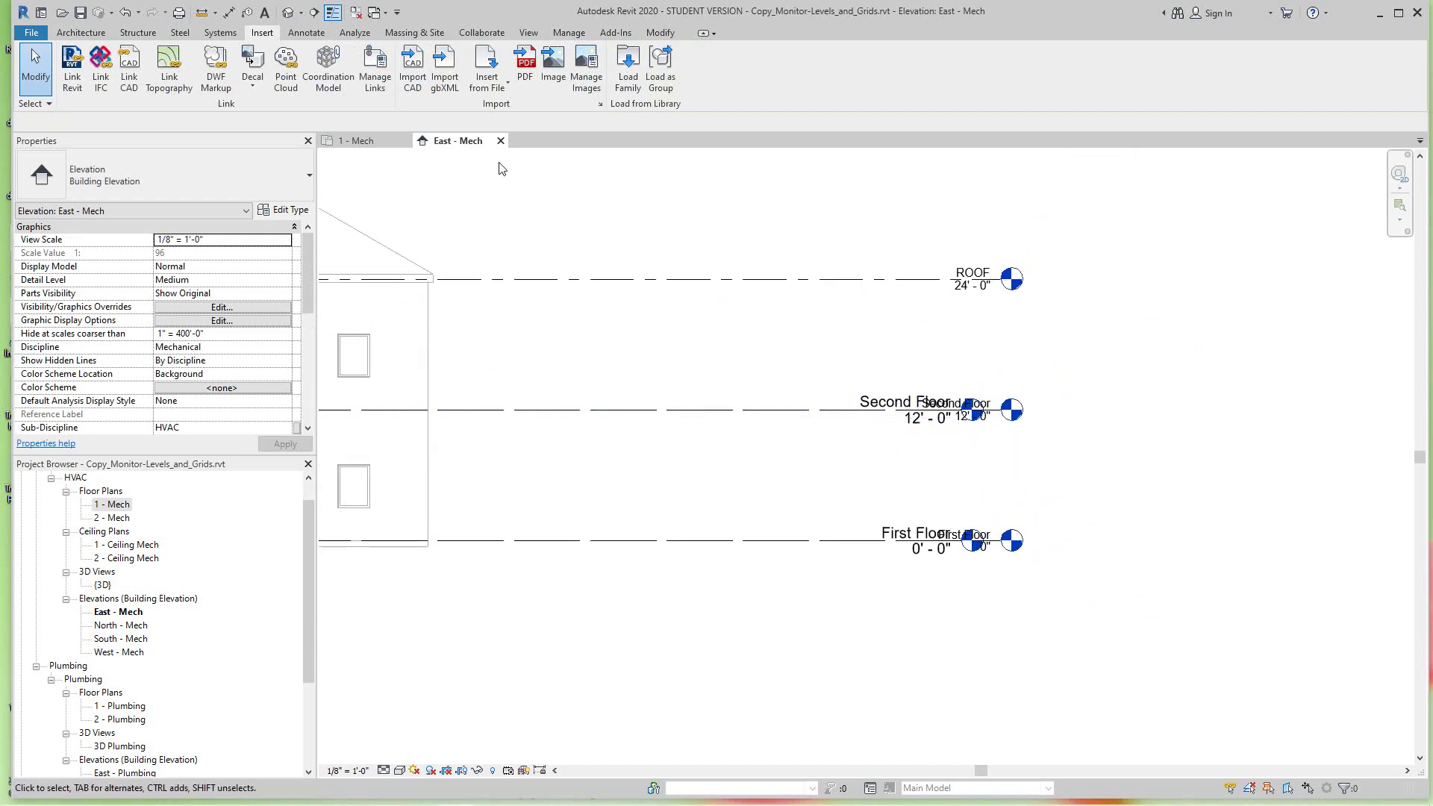
Start Copy/Monitor using Select Link and pick the linked architect model as the source.
left_click(481, 33)
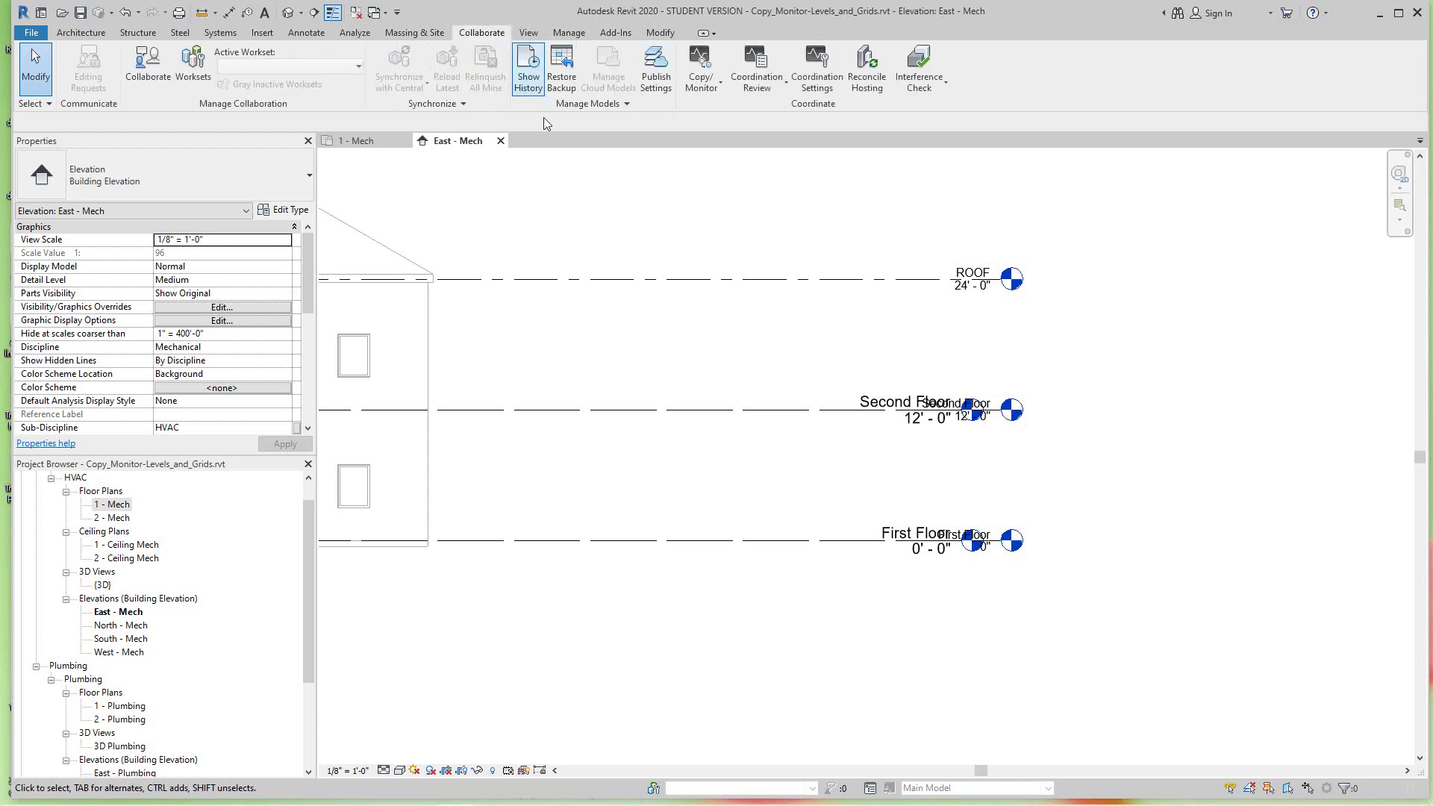
left_click(699, 91)
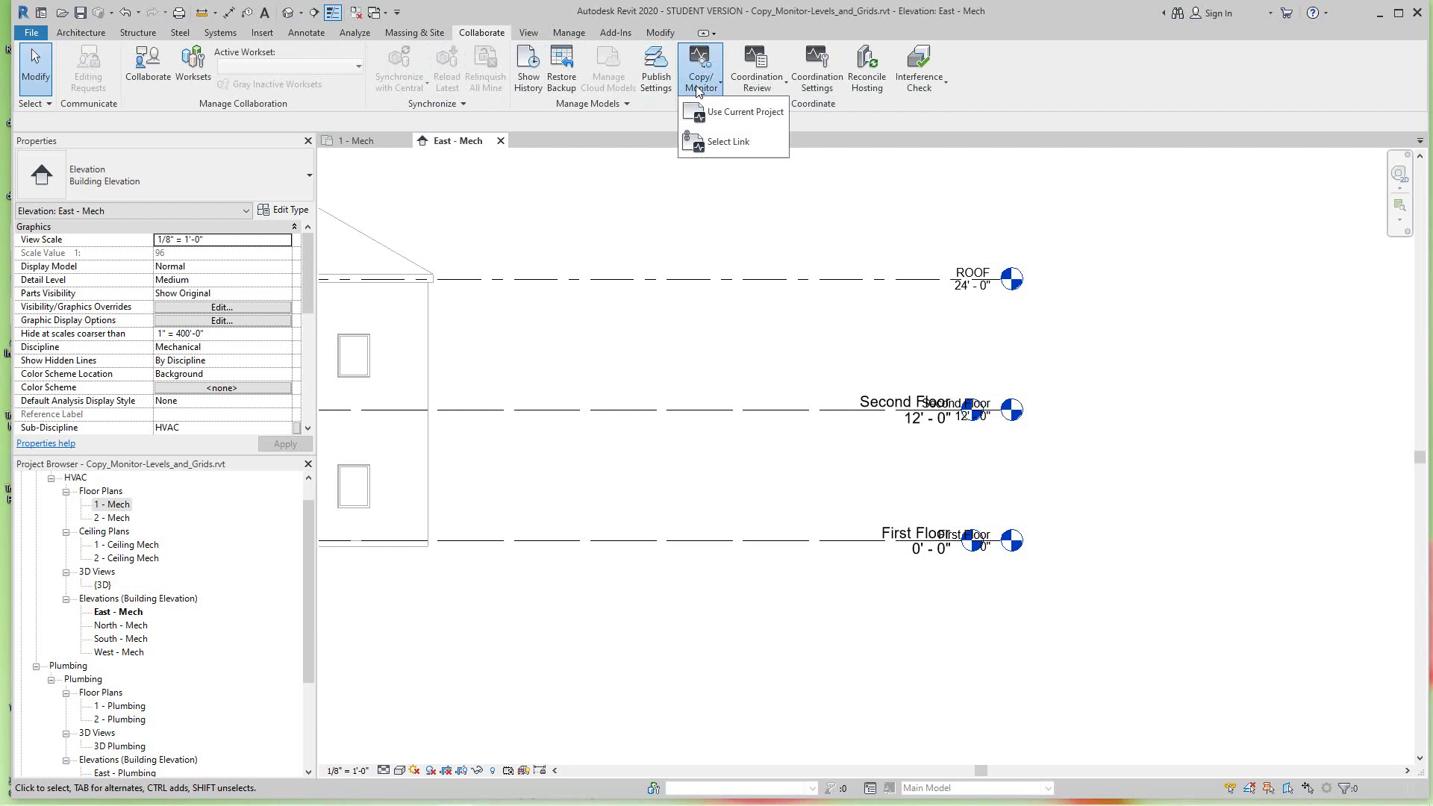
left_click(716, 141)
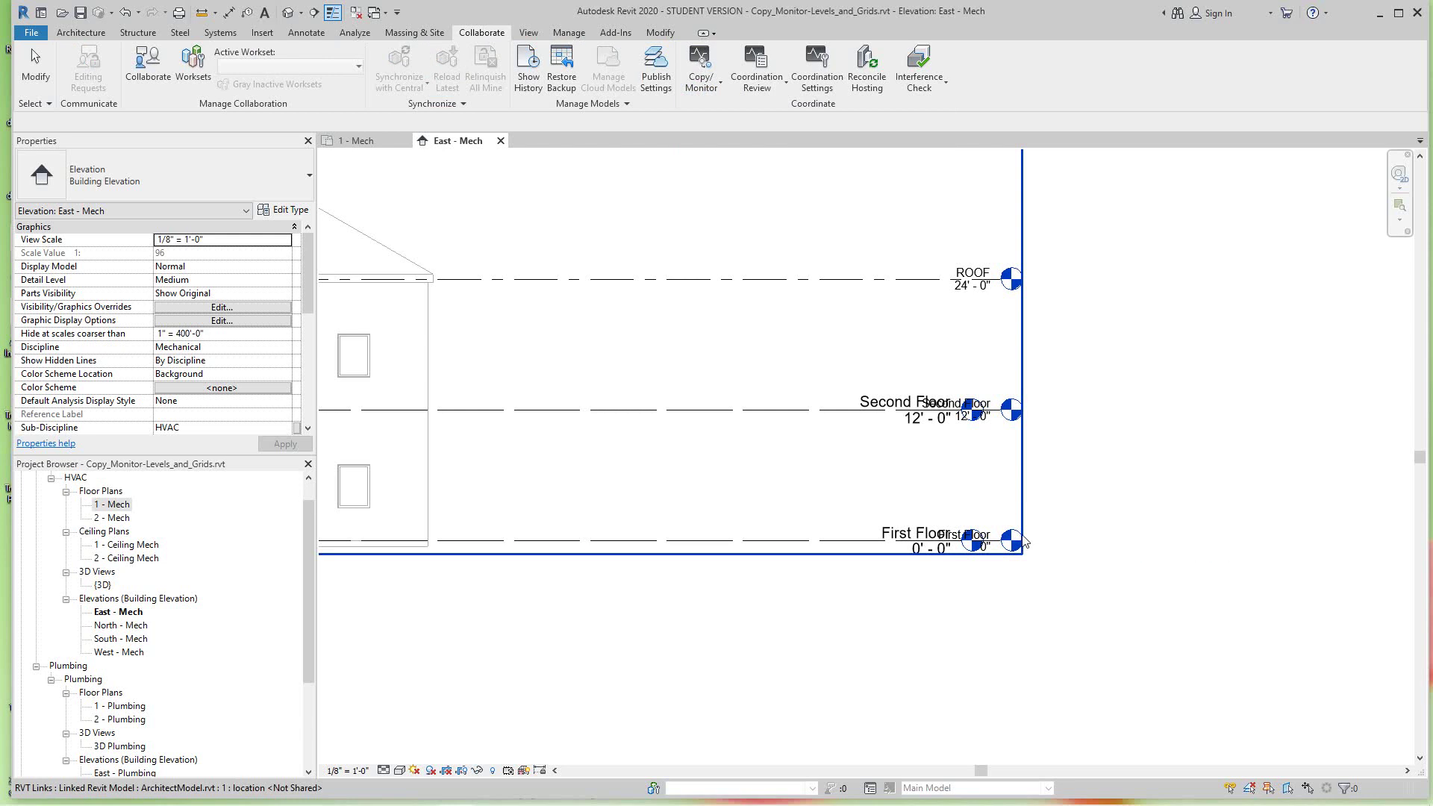
left_click(1024, 543)
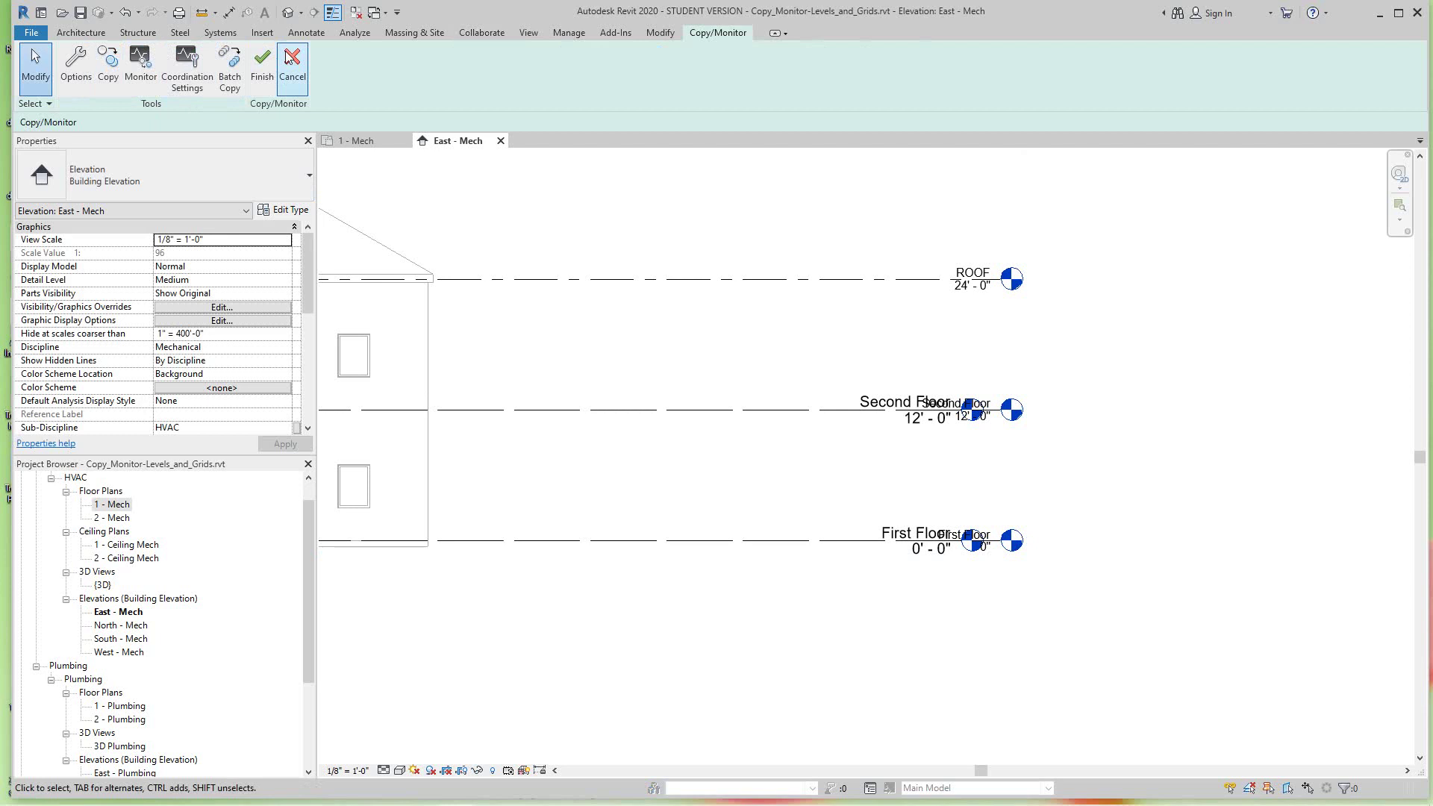
Use Monitor to pair the project First Floor level with the linked First Floor level.
left_click(230, 71)
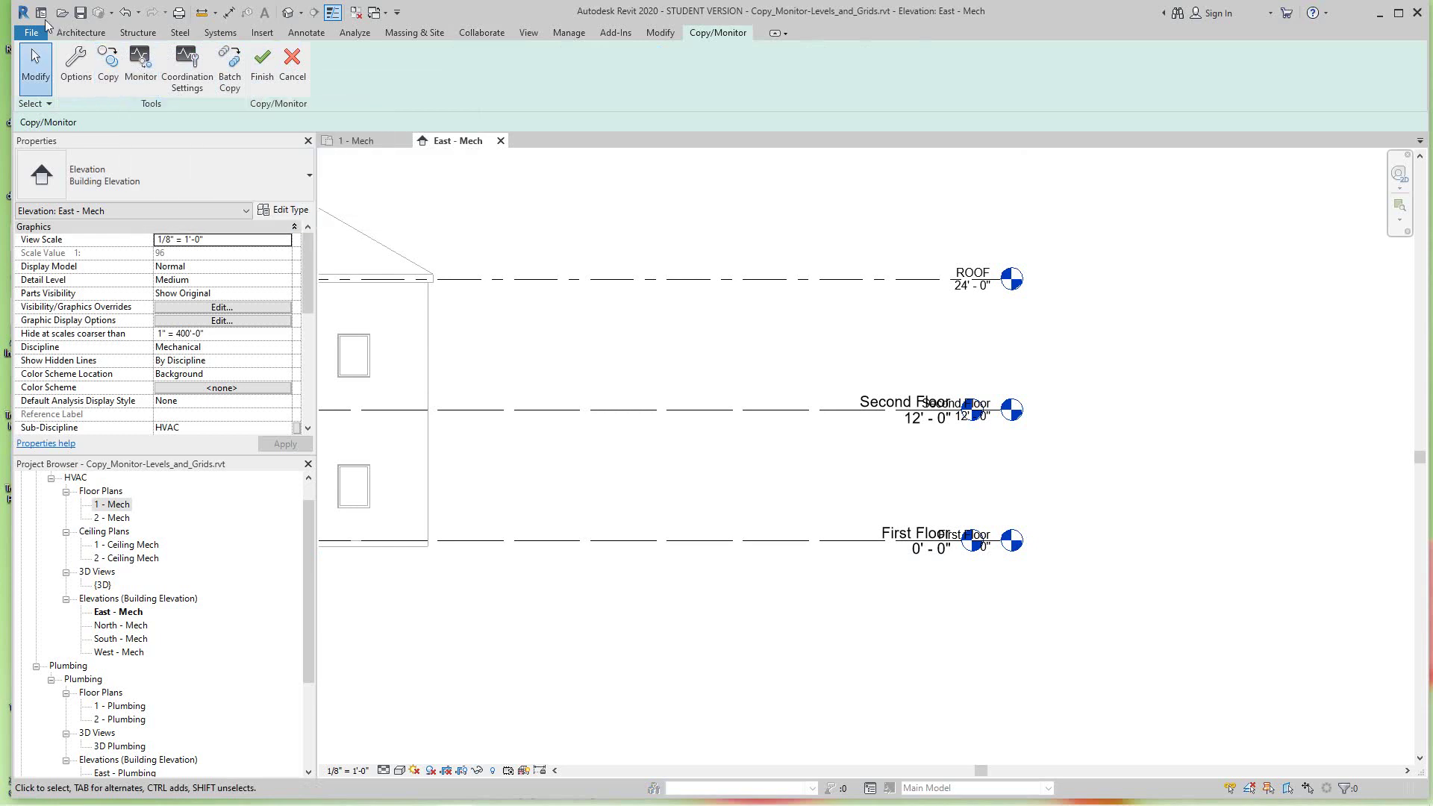
left_click(137, 66)
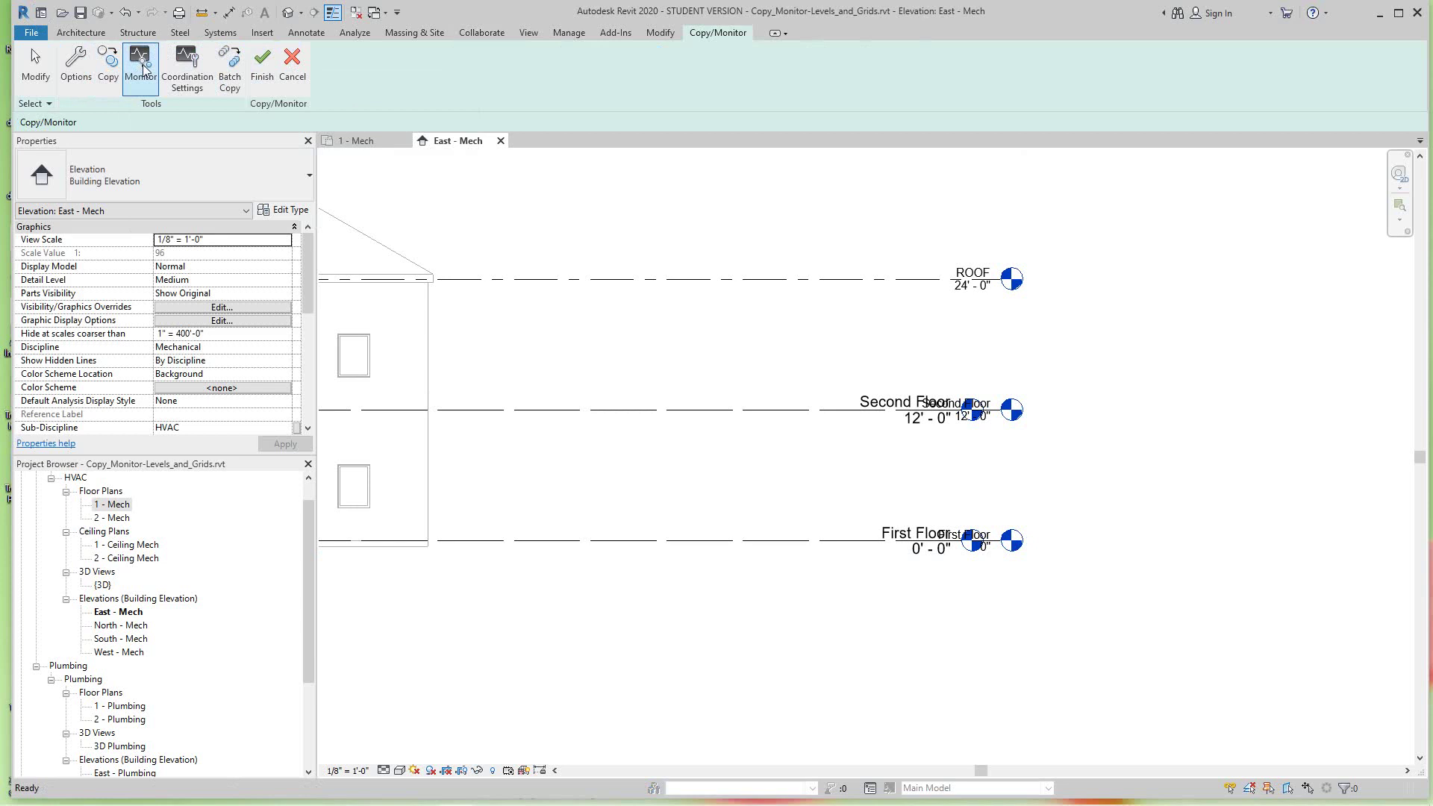
left_click(143, 69)
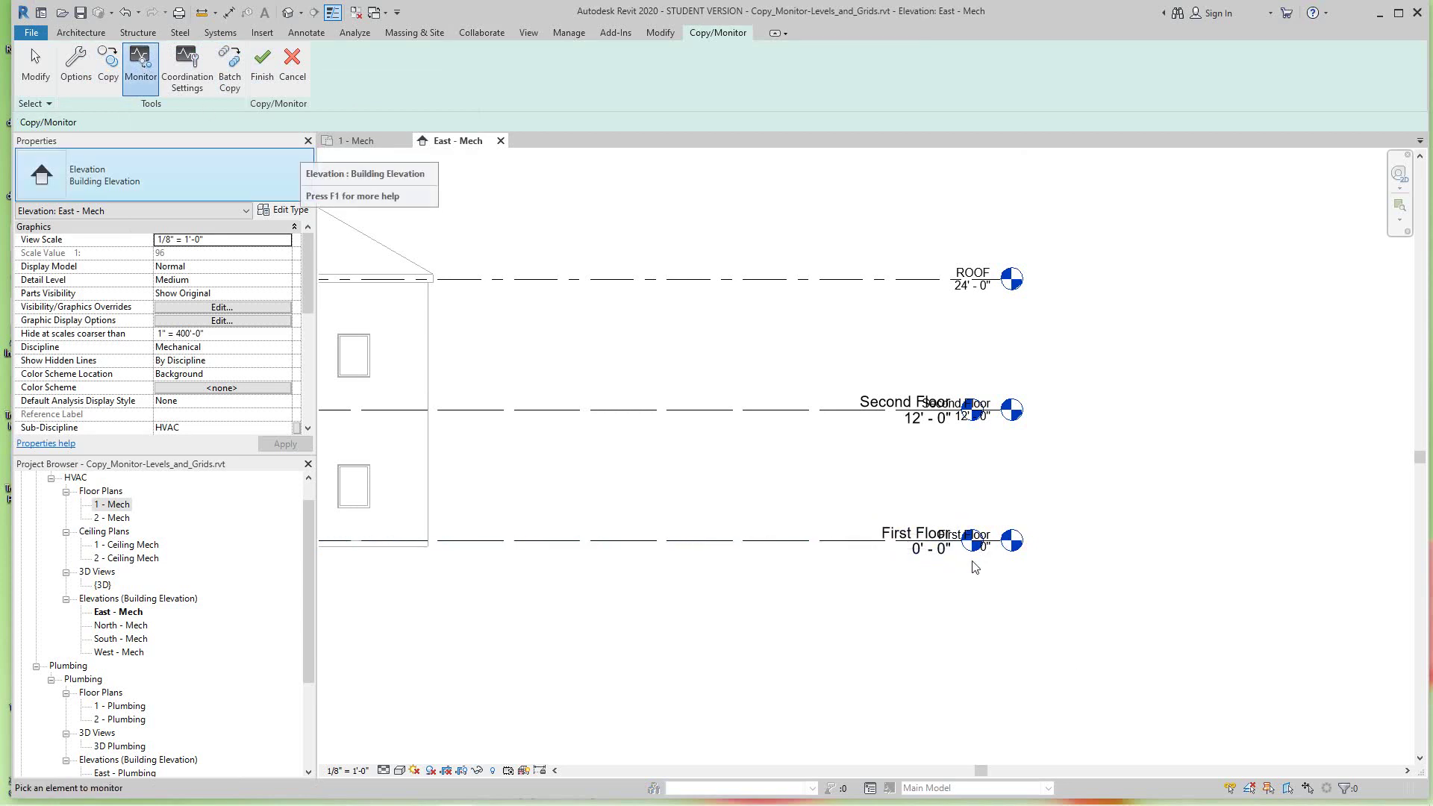
scroll(974, 567, "up", 1)
left_click(933, 556)
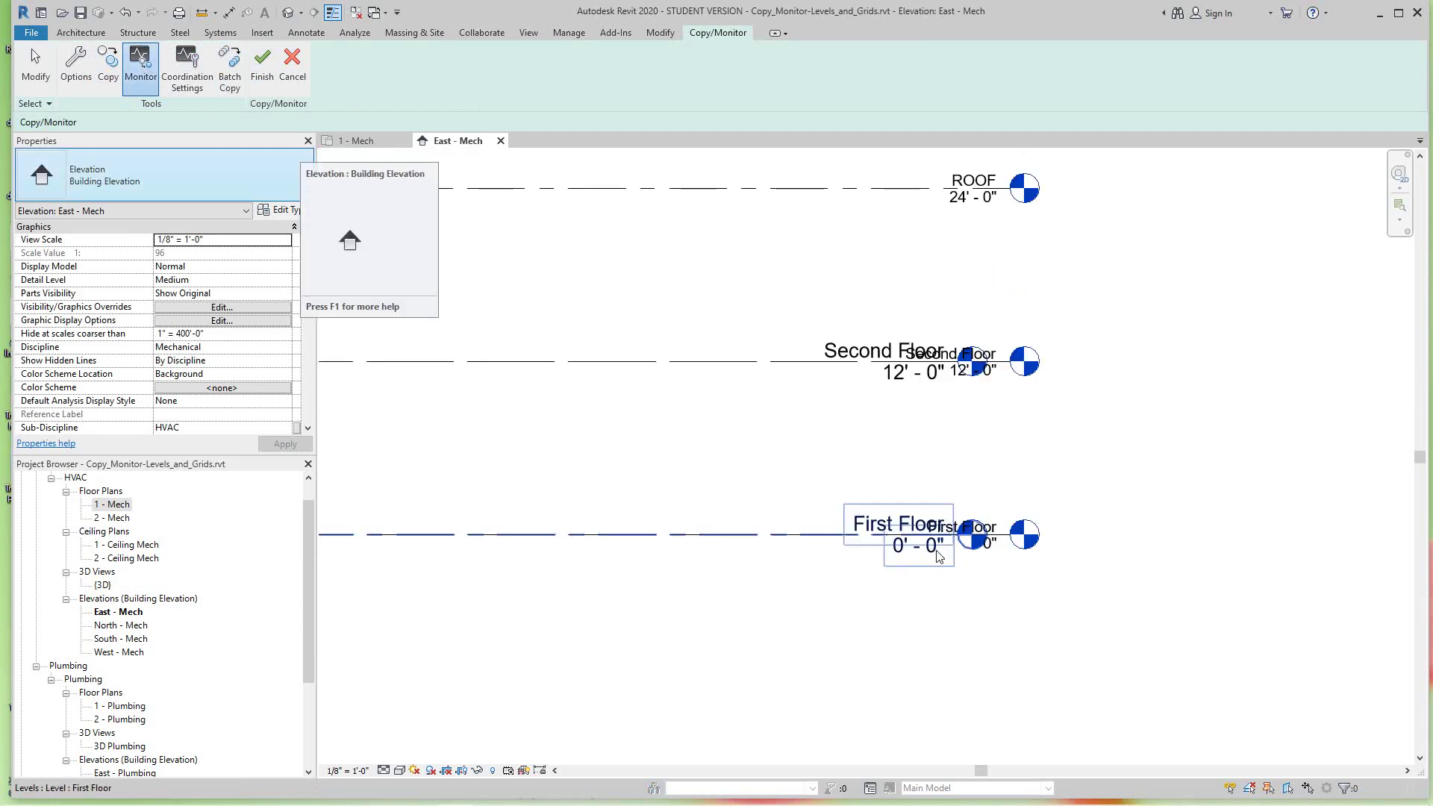
left_click(1022, 551)
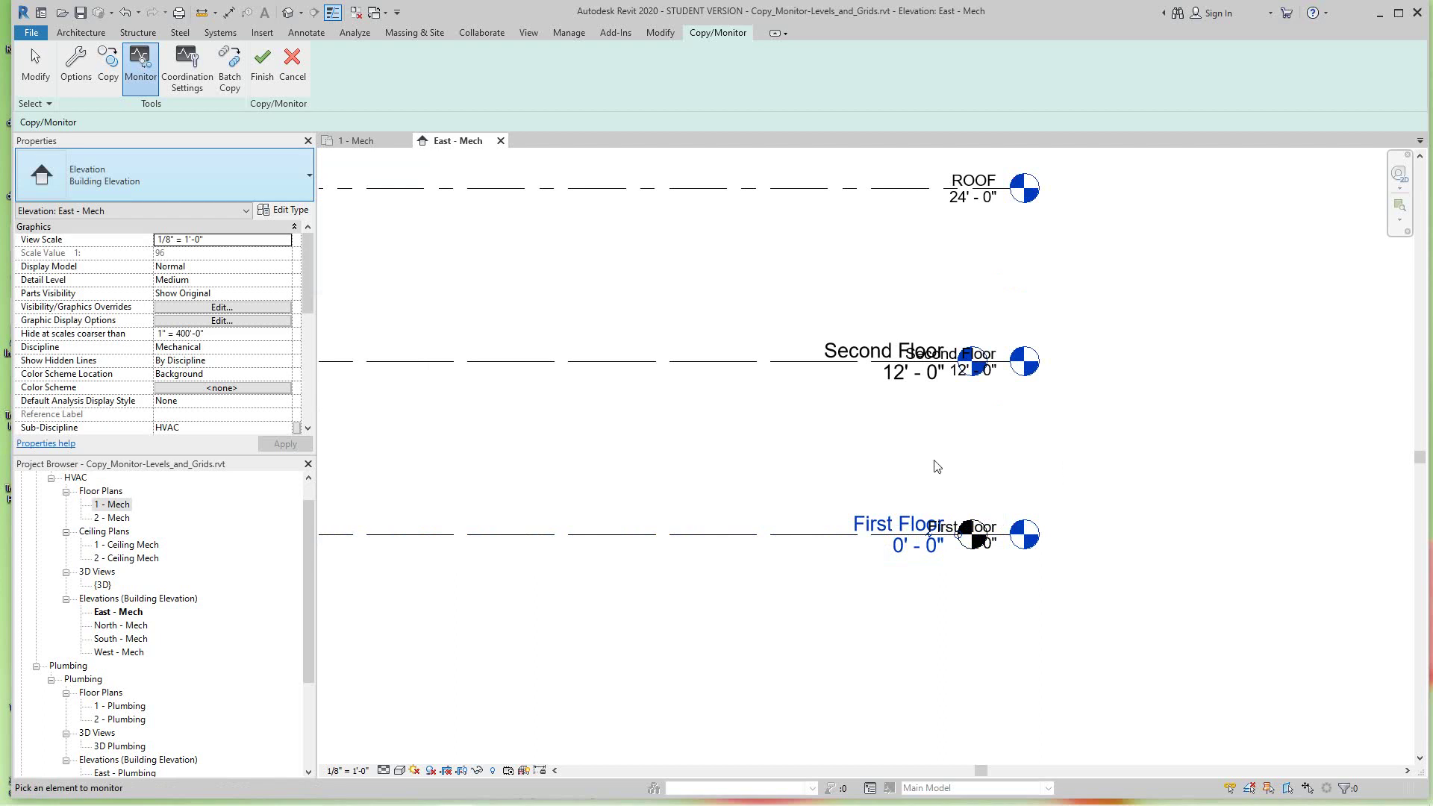
scroll(937, 463, "down", 2)
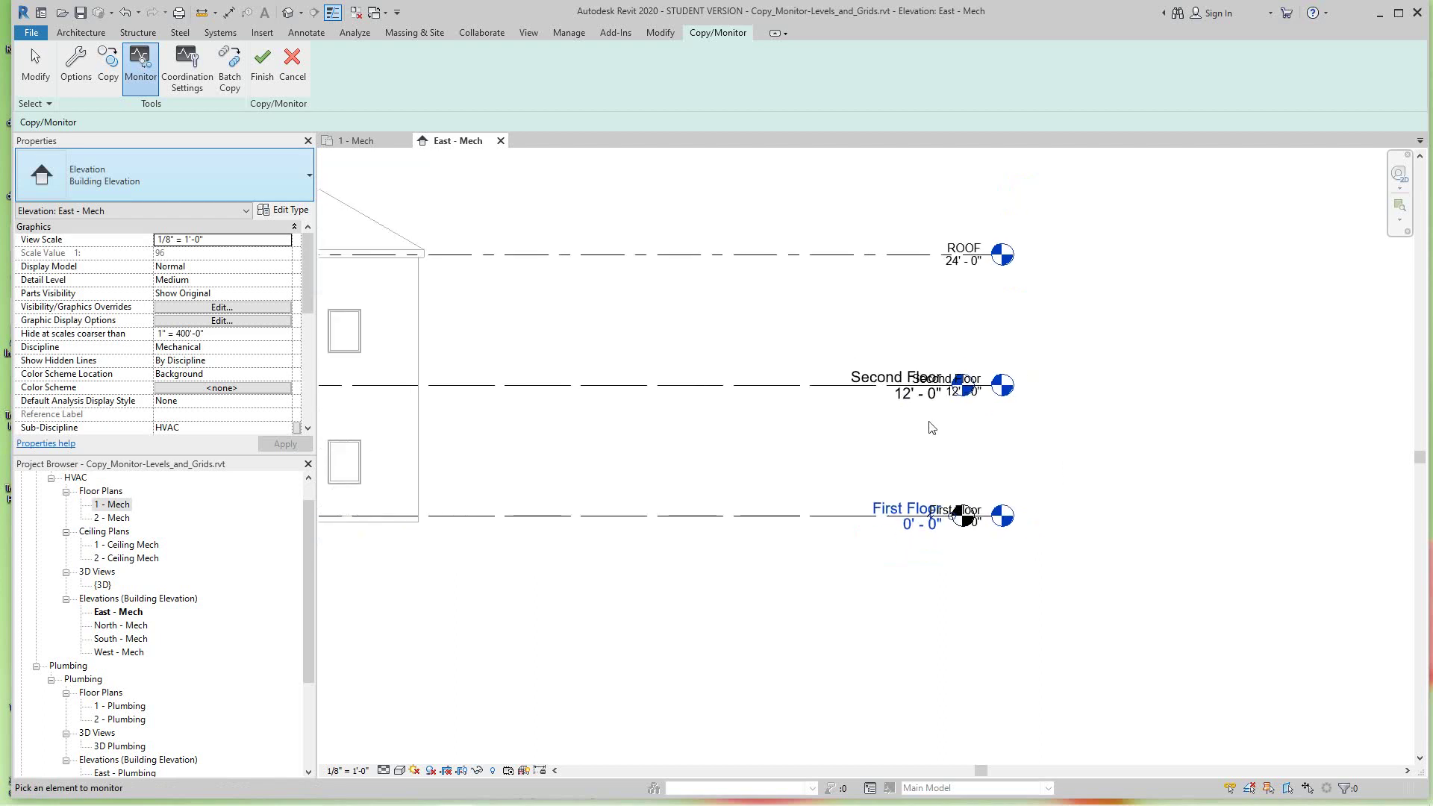
Pair the project Second Floor level with the linked Second Floor level, then bring ROOF into view.
left_click(892, 394)
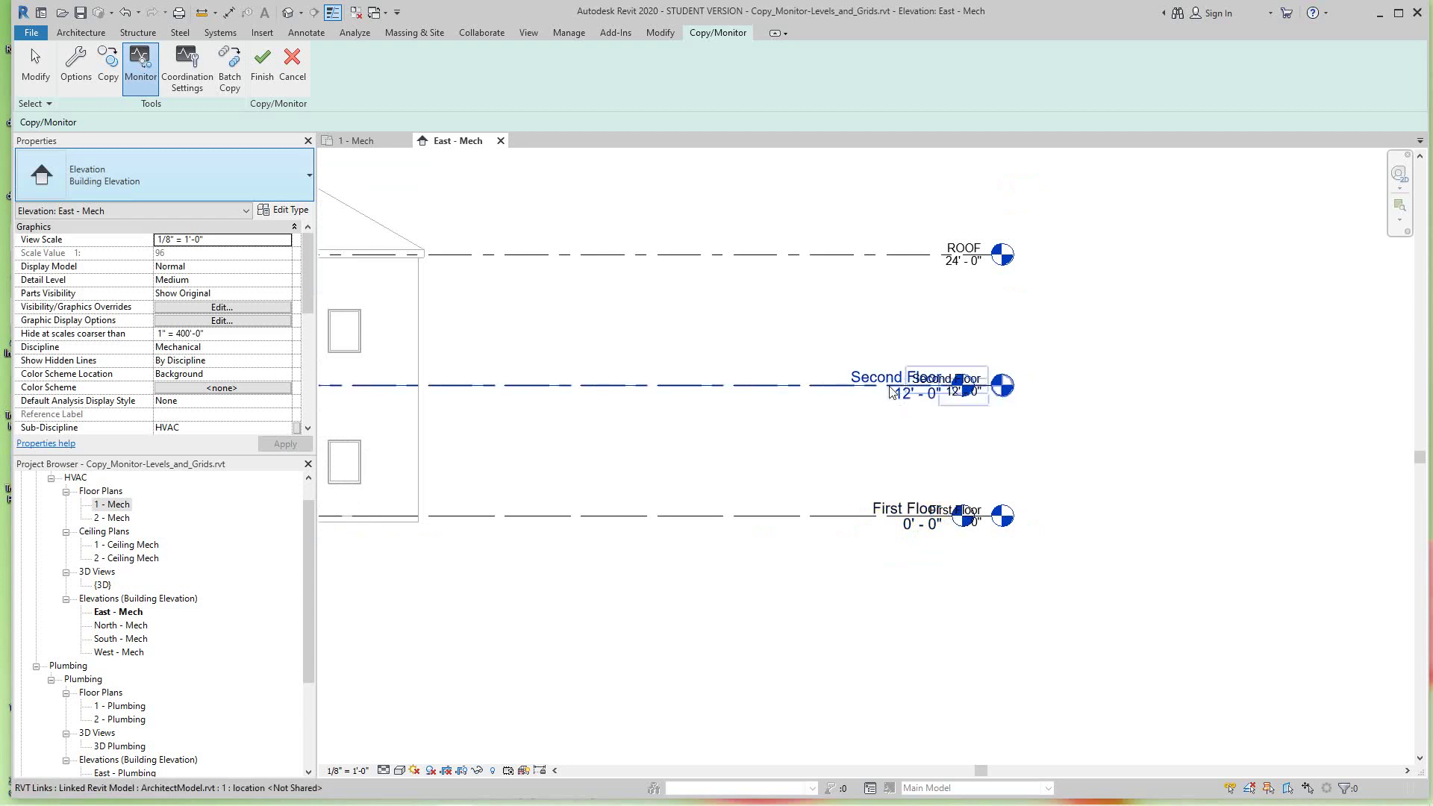
left_click(1004, 401)
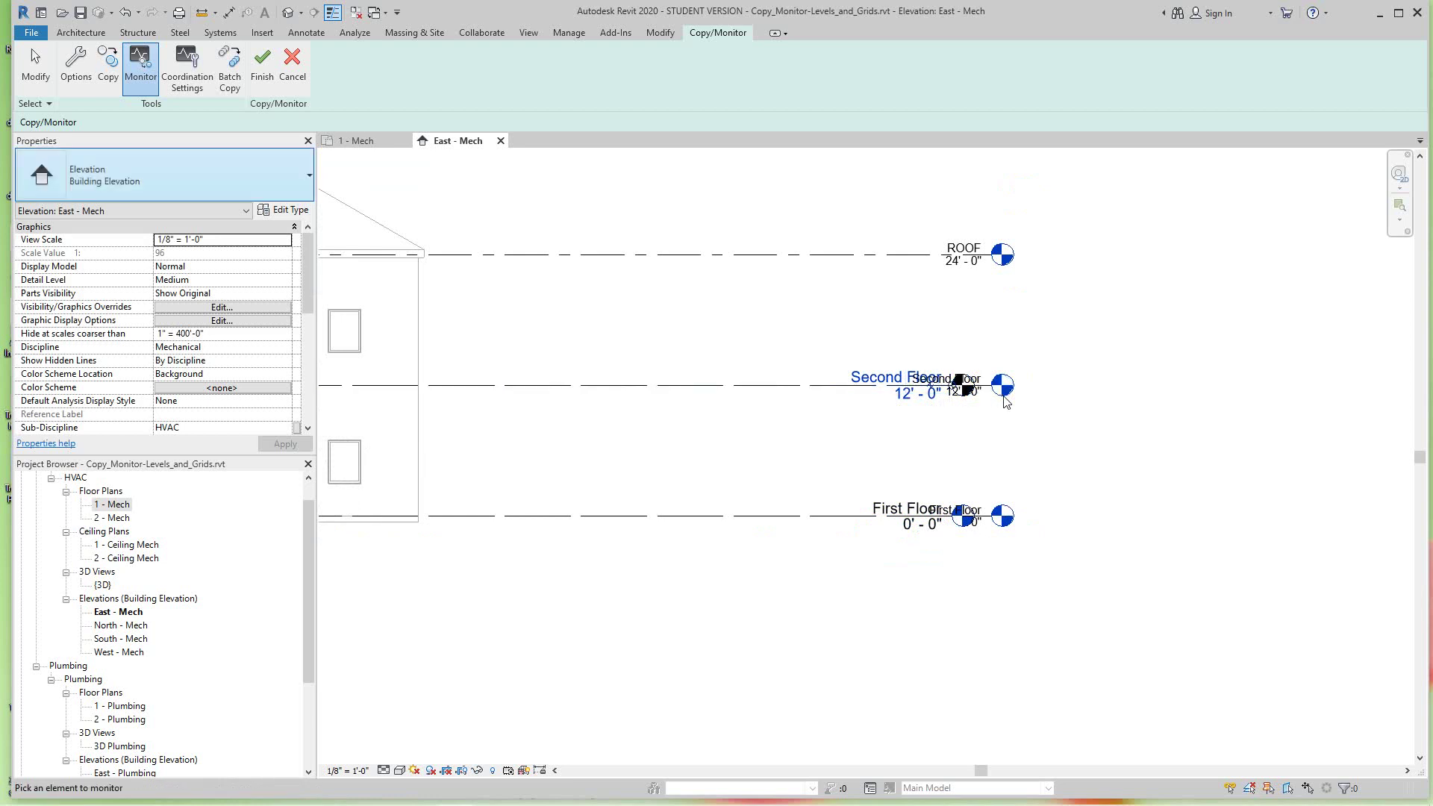
scroll(1034, 411, "down", 1)
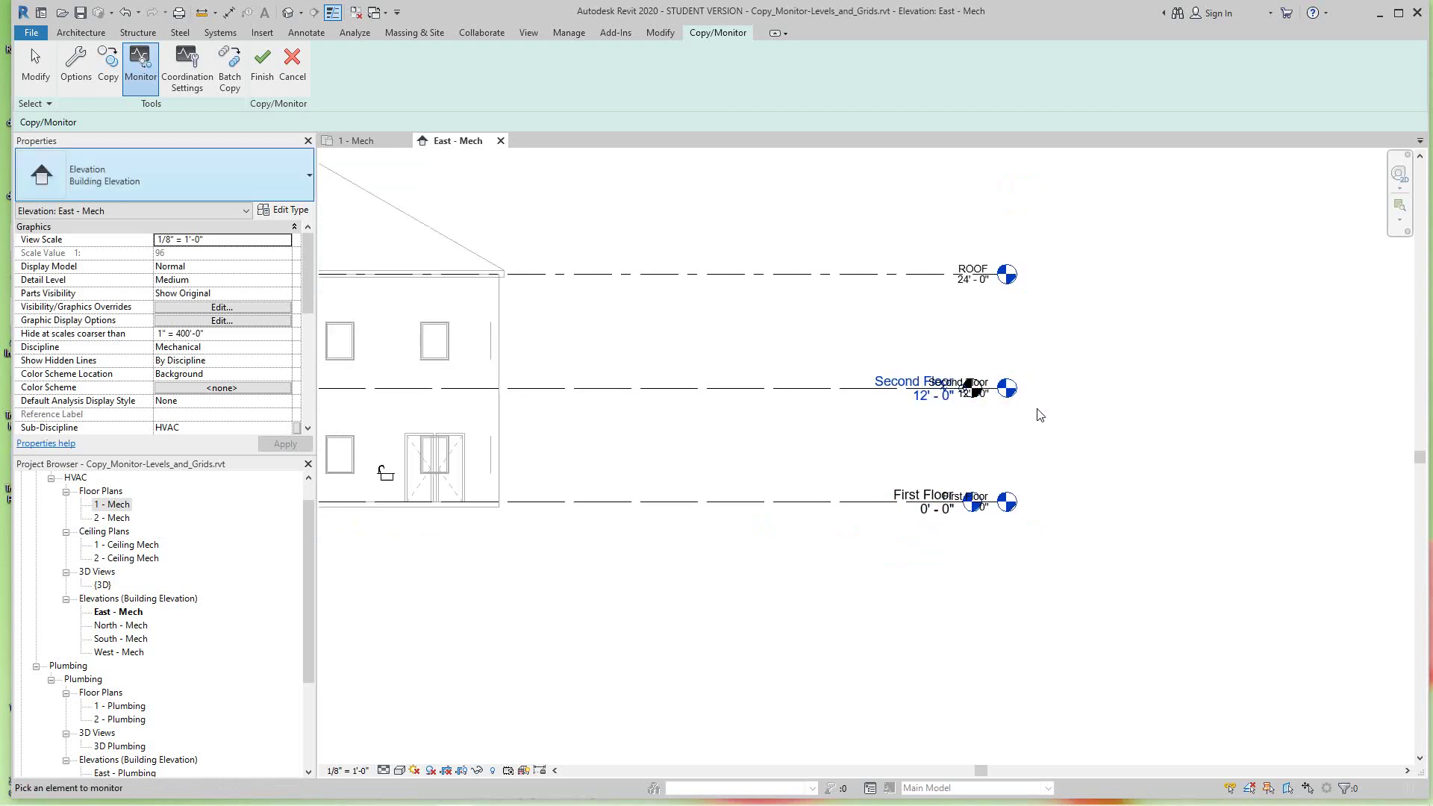
middle_click_drag(1055, 435, 1110, 514)
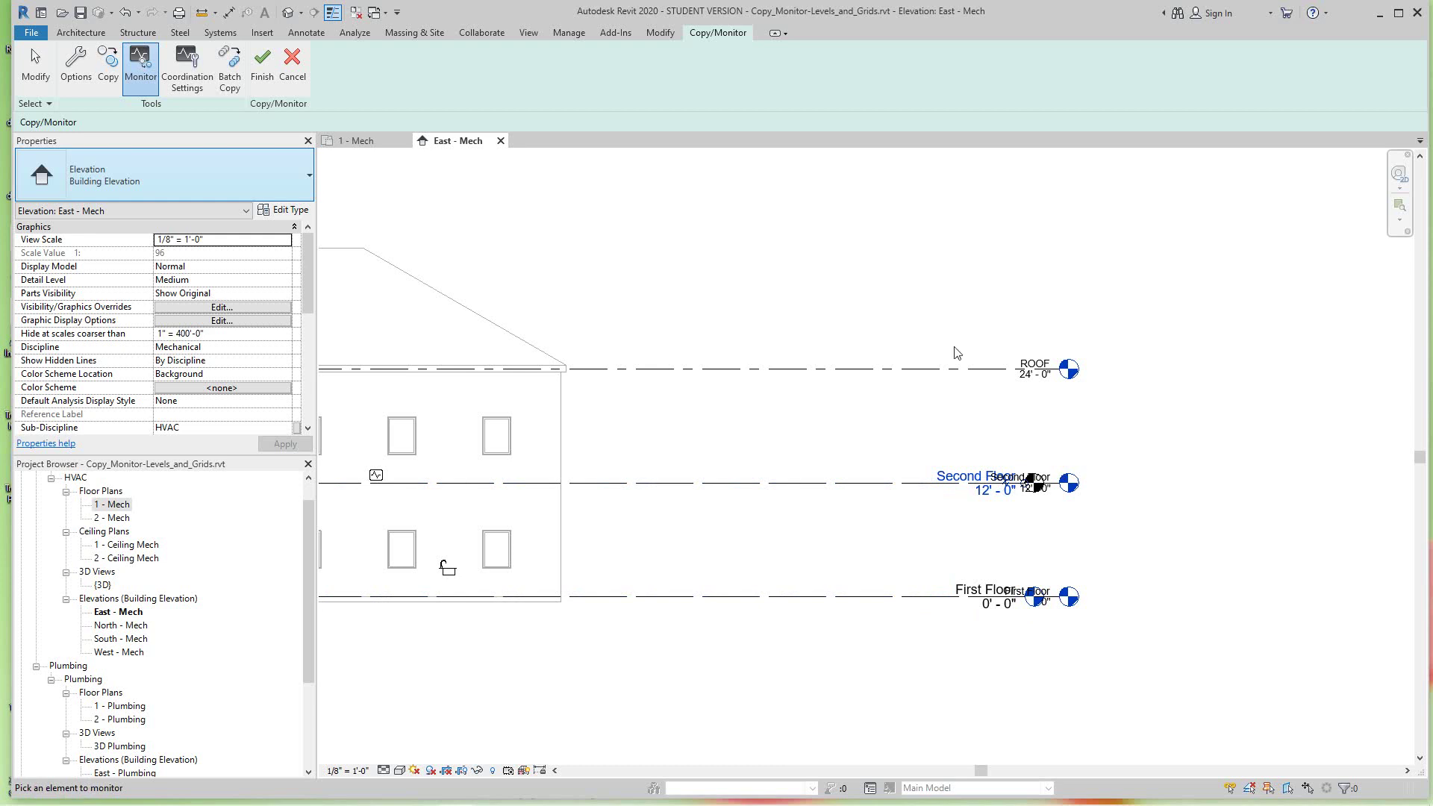
scroll(1048, 388, "up", 2)
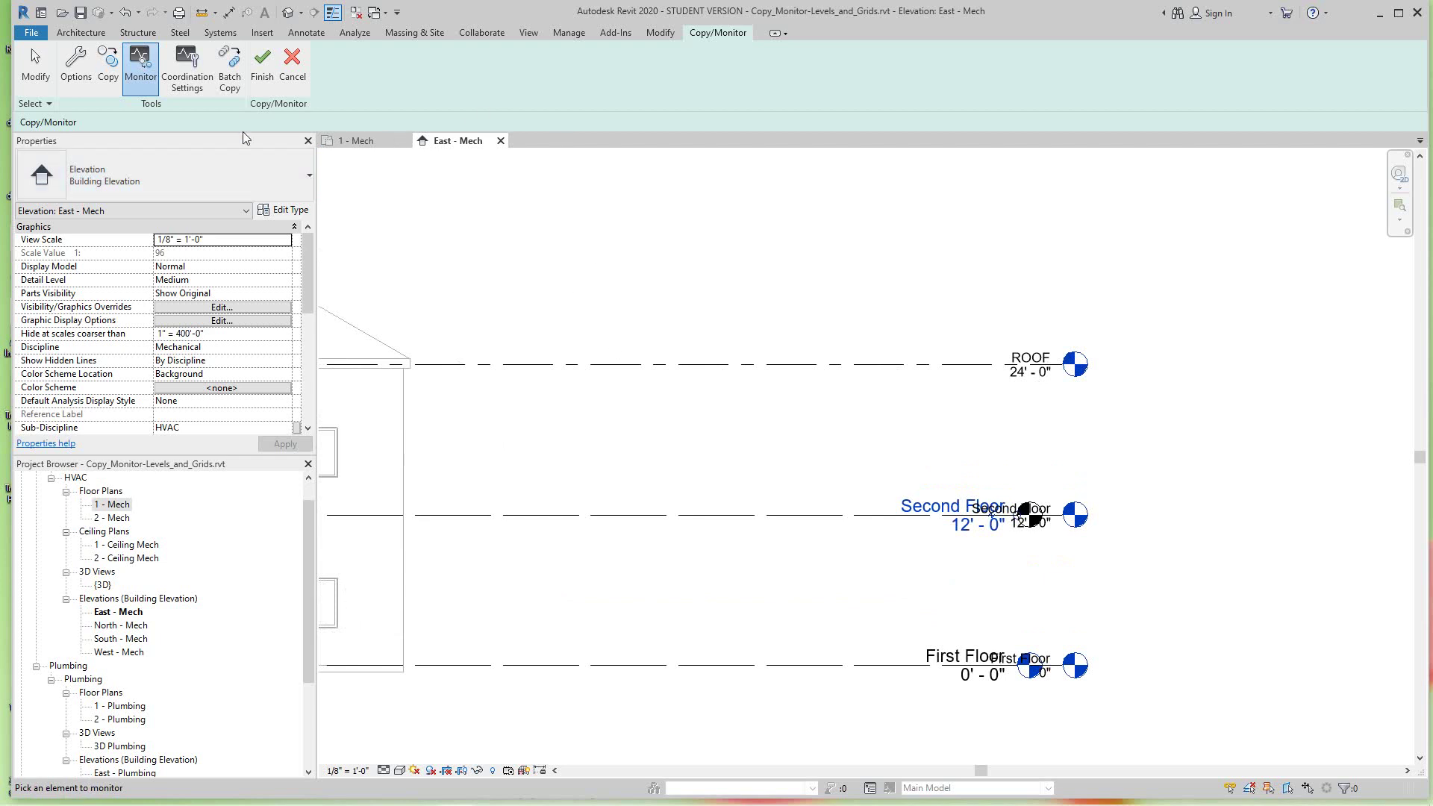
Copy the linked ROOF level at 24' - 0" into the project and finish Copy/Monitor.
left_click(108, 67)
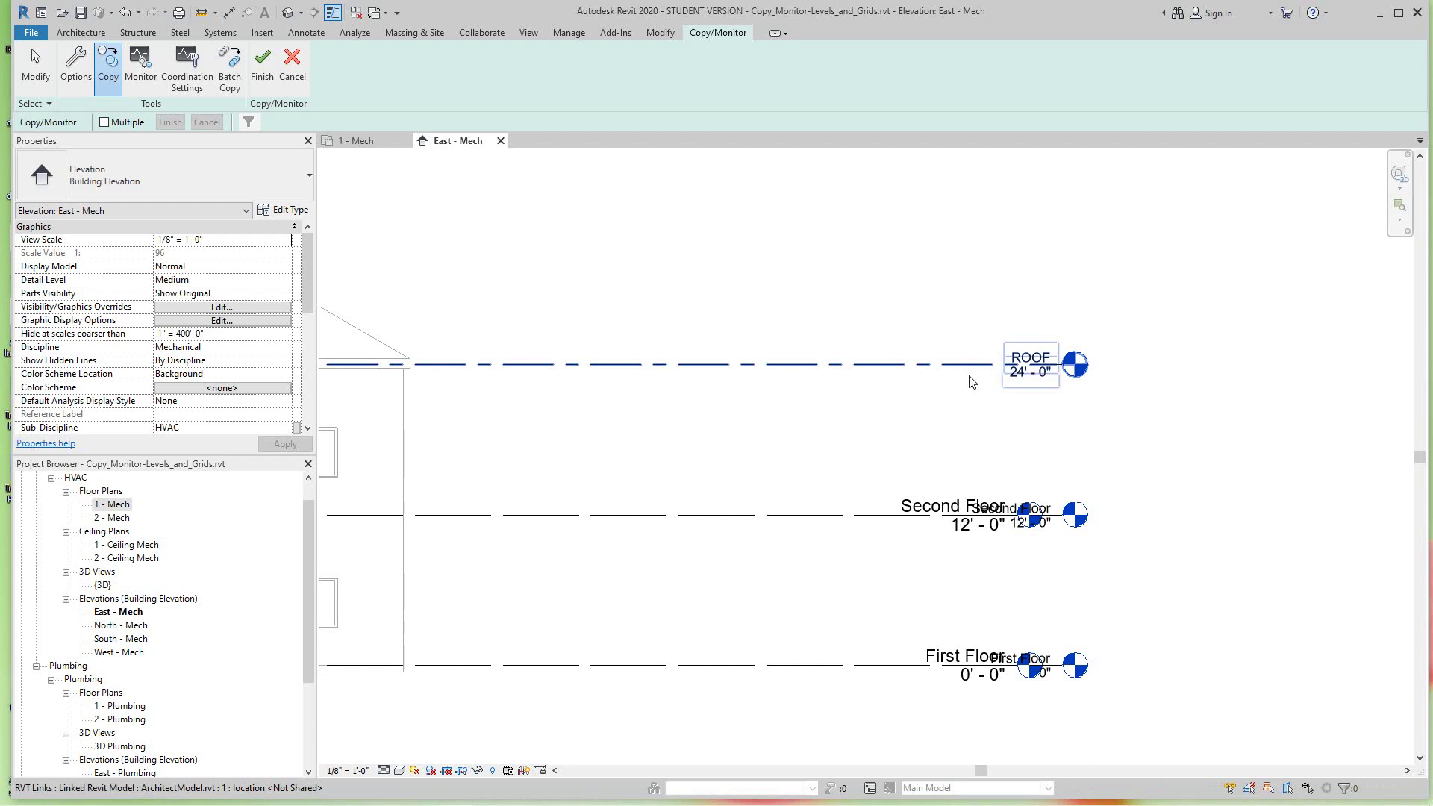
left_click(971, 381)
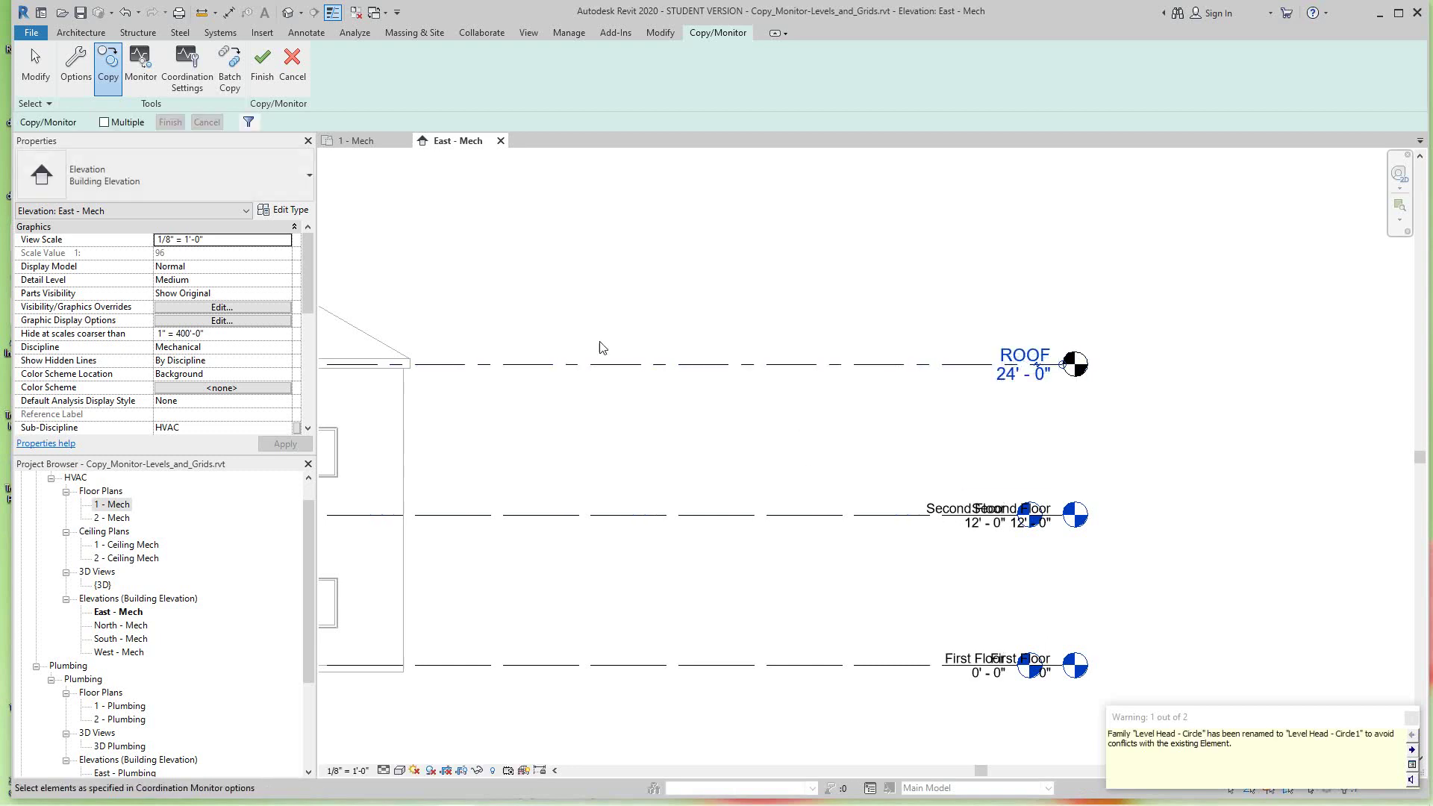
left_click(260, 67)
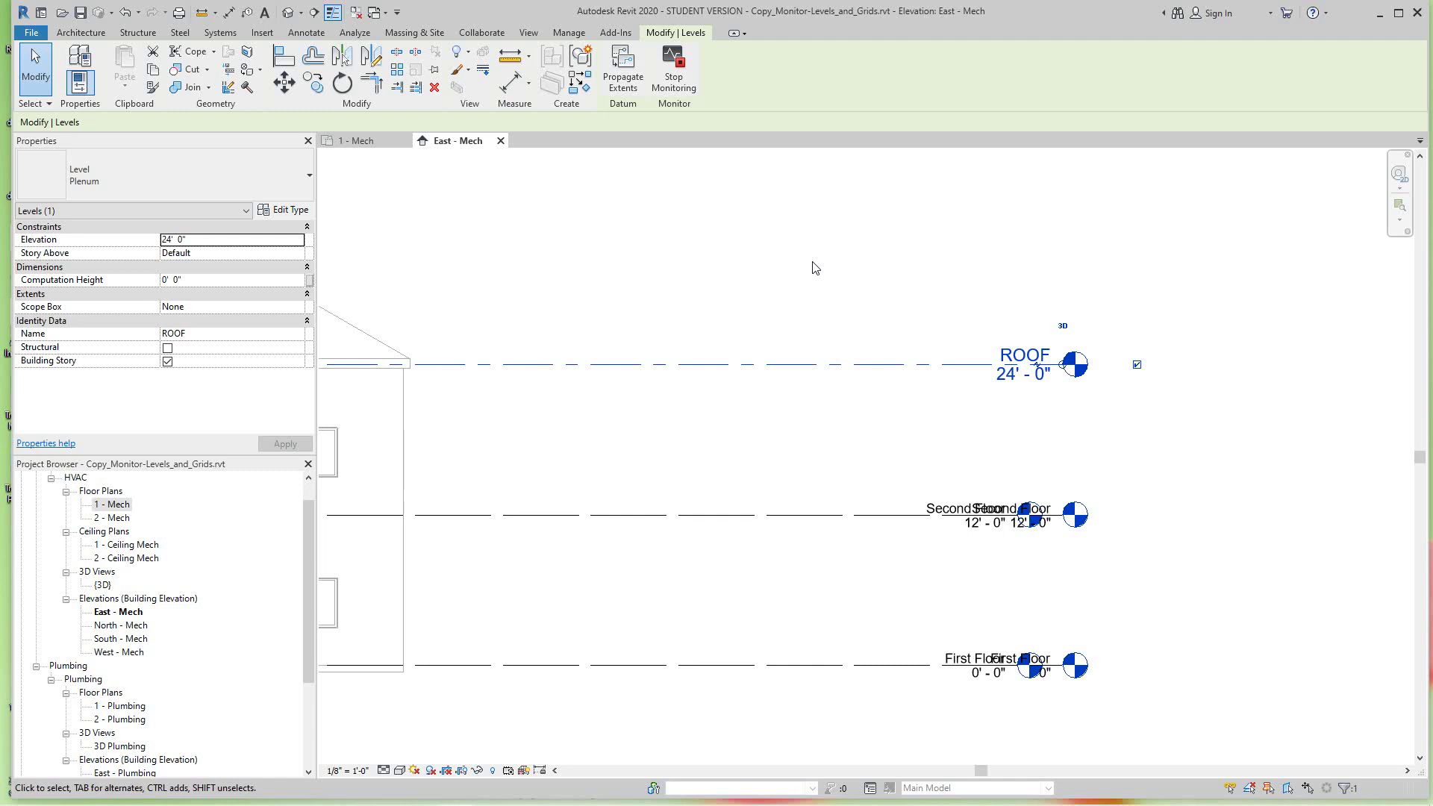
scroll(821, 276, "down", 1)
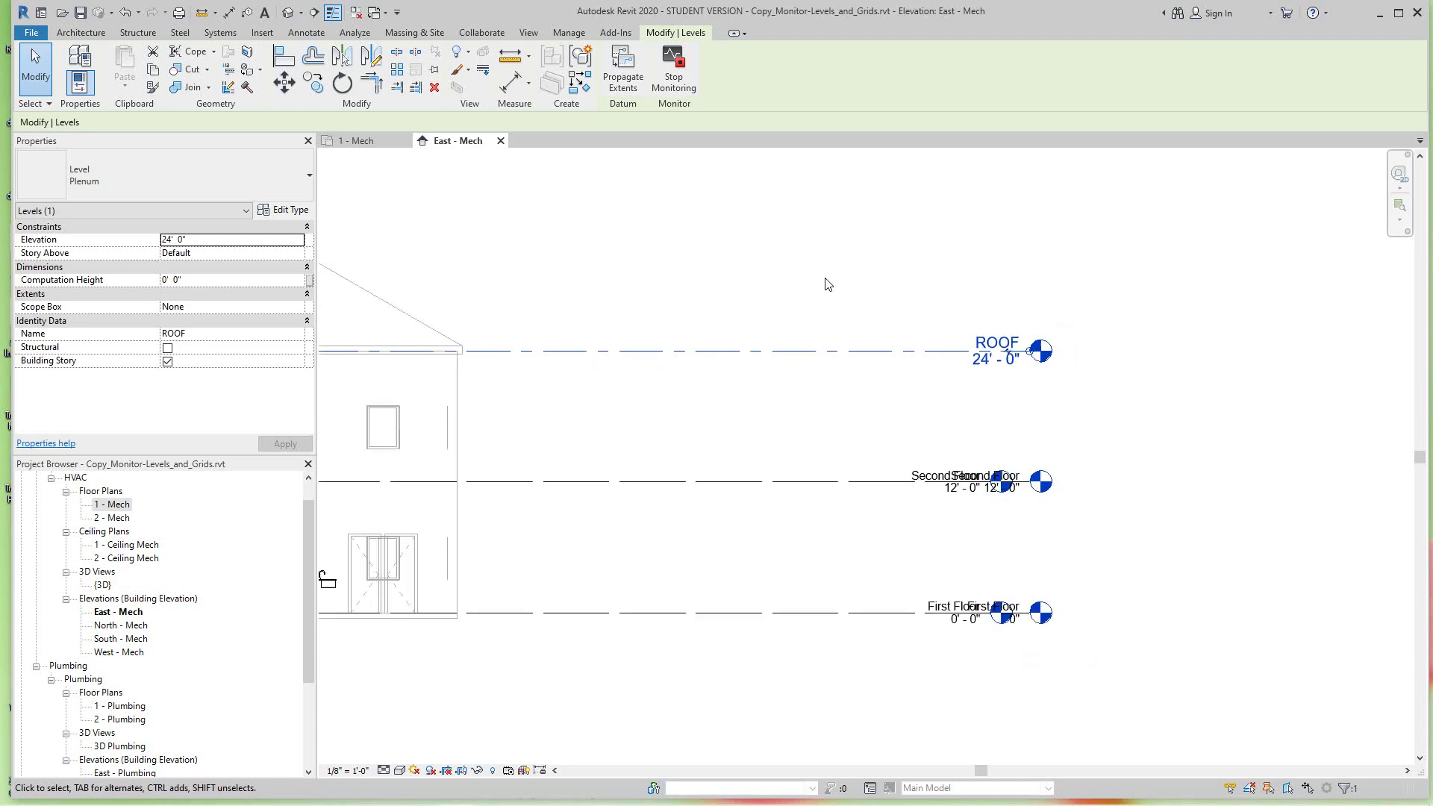
scroll(732, 310, "down", 2)
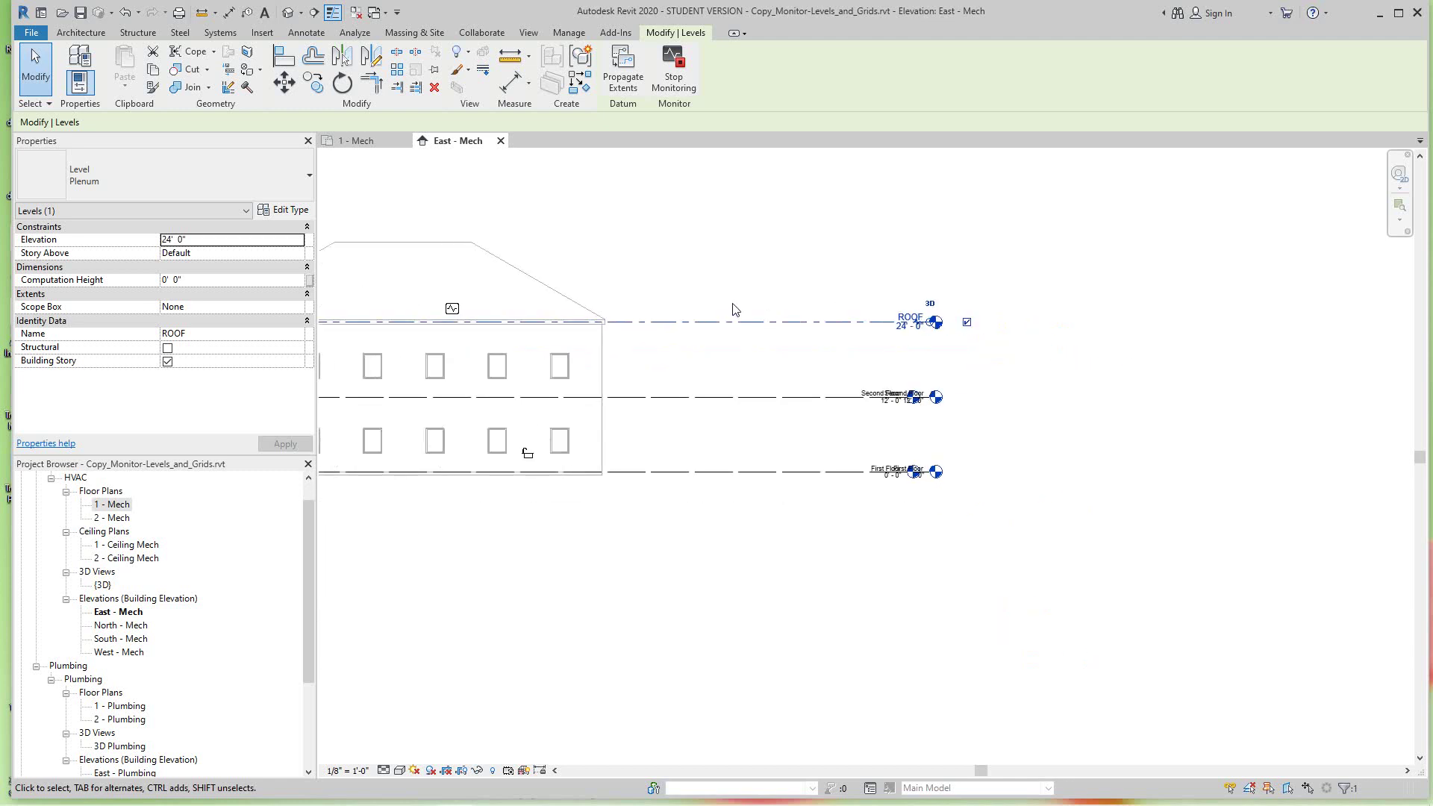
scroll(732, 310, "up", 2)
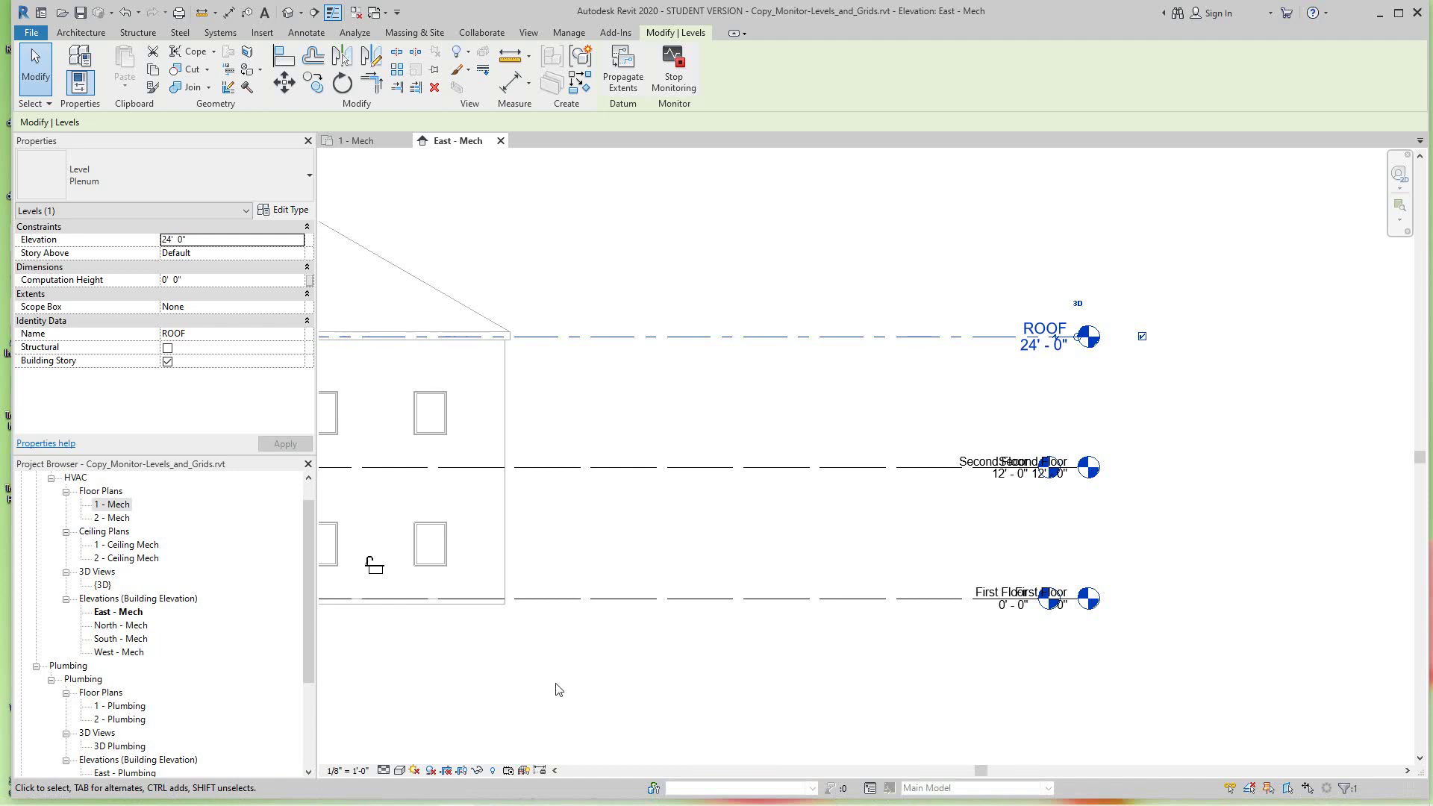
mouse_move(538, 802)
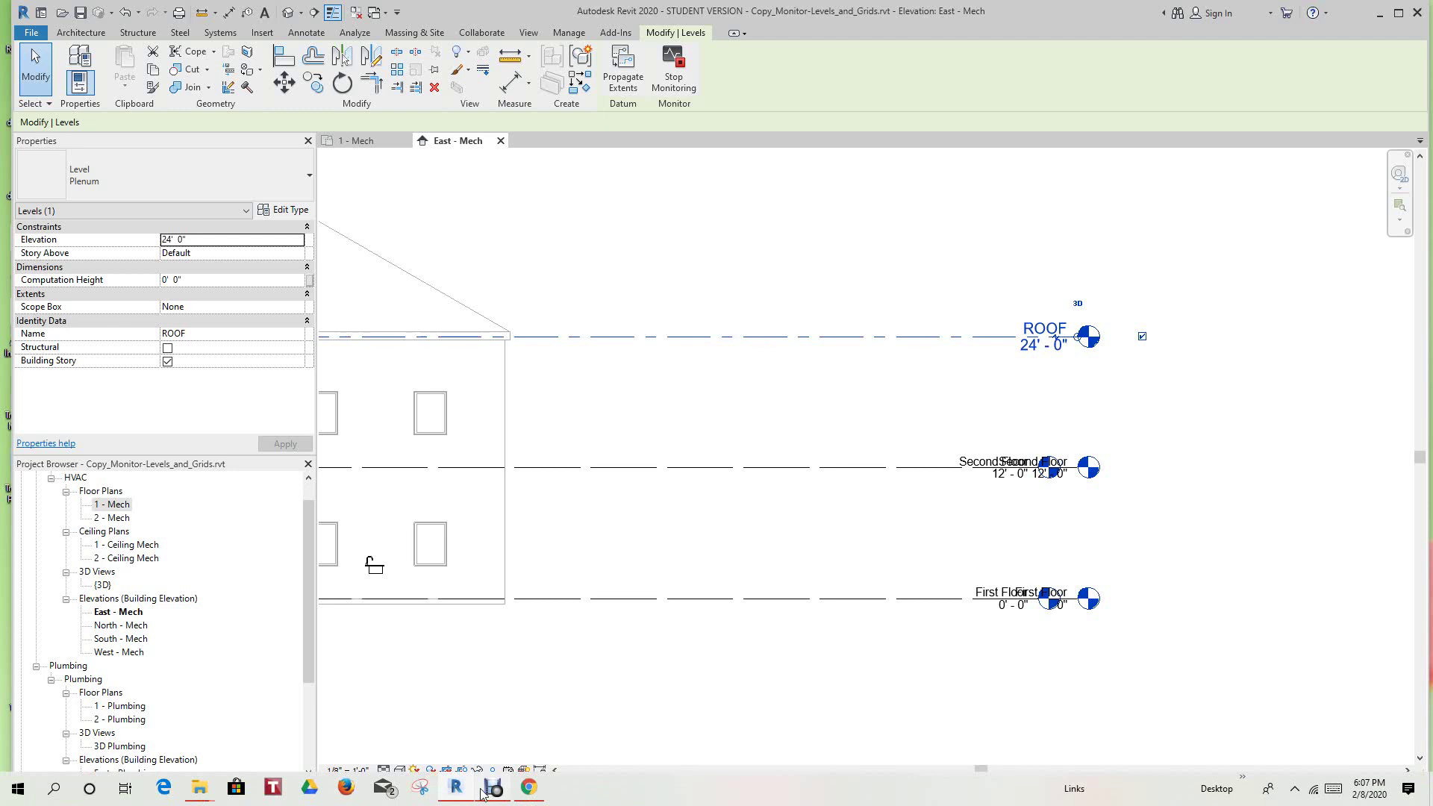